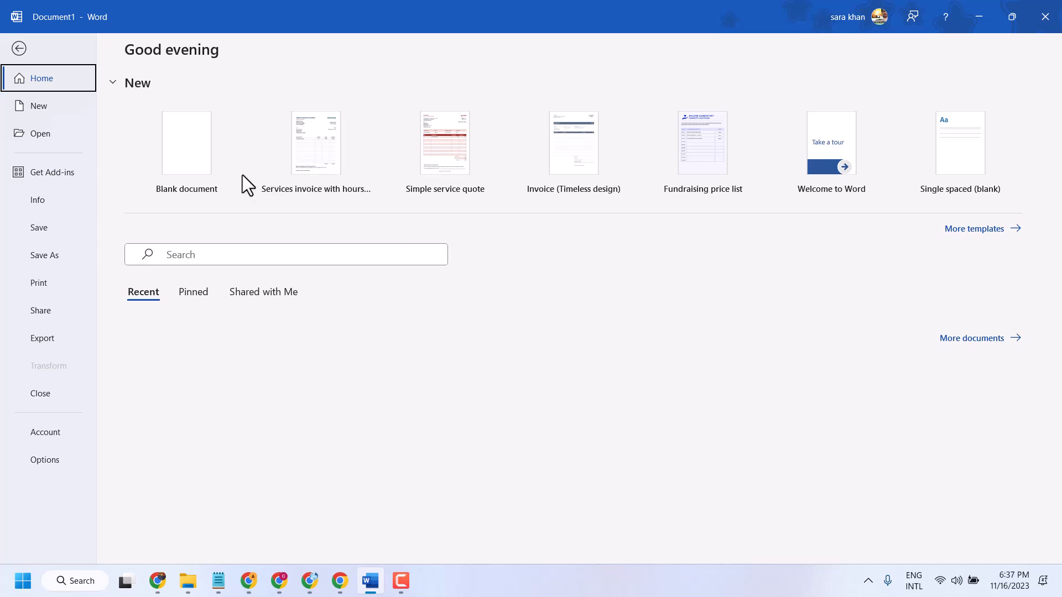
# - Return to the document and delete the entire table of text lines
pyautogui.click(12, 51)
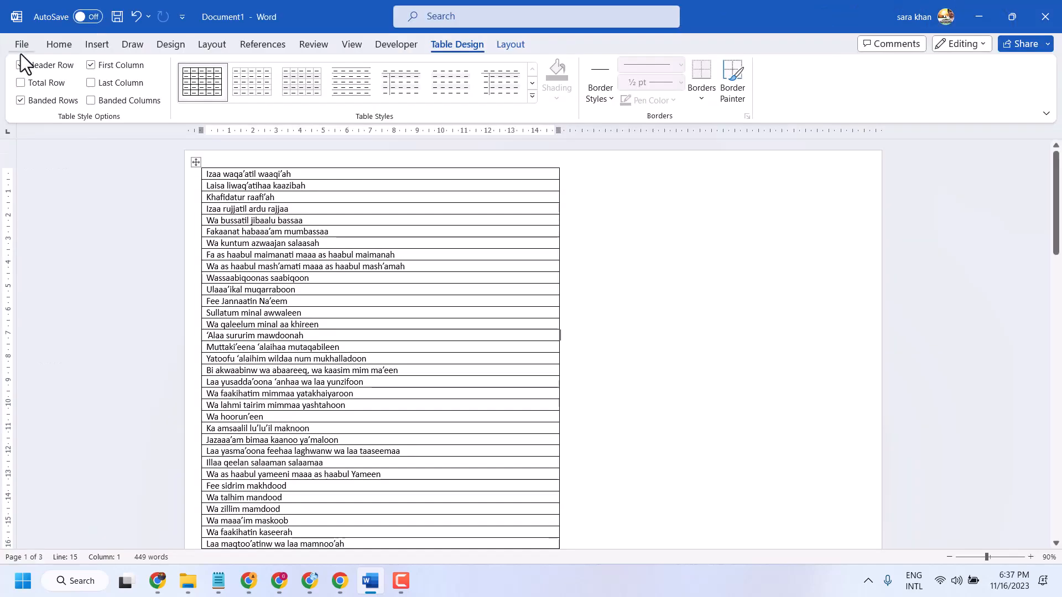
pyautogui.click(59, 45)
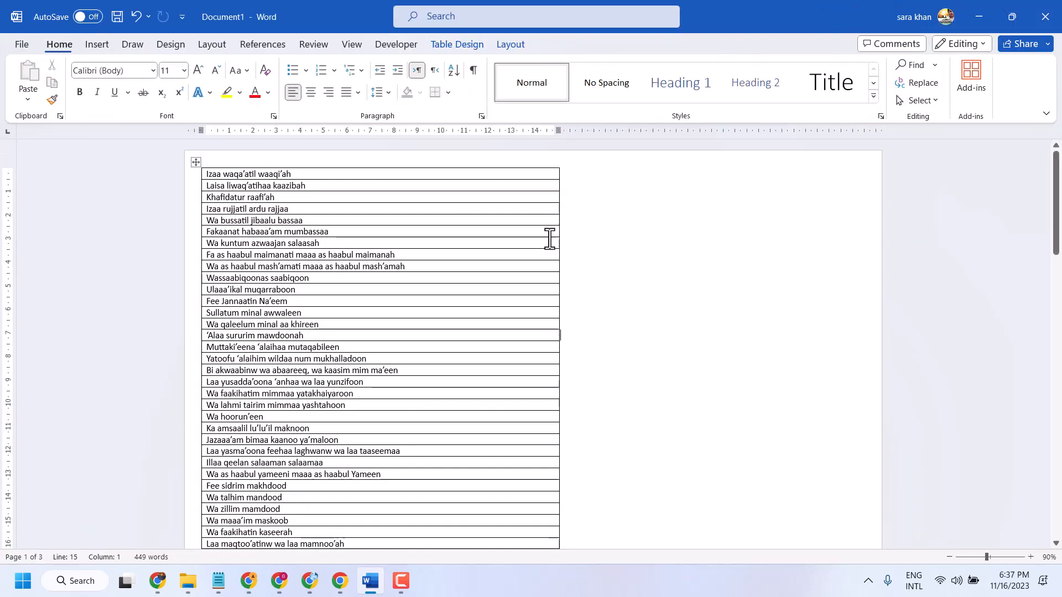
pyautogui.click(194, 161)
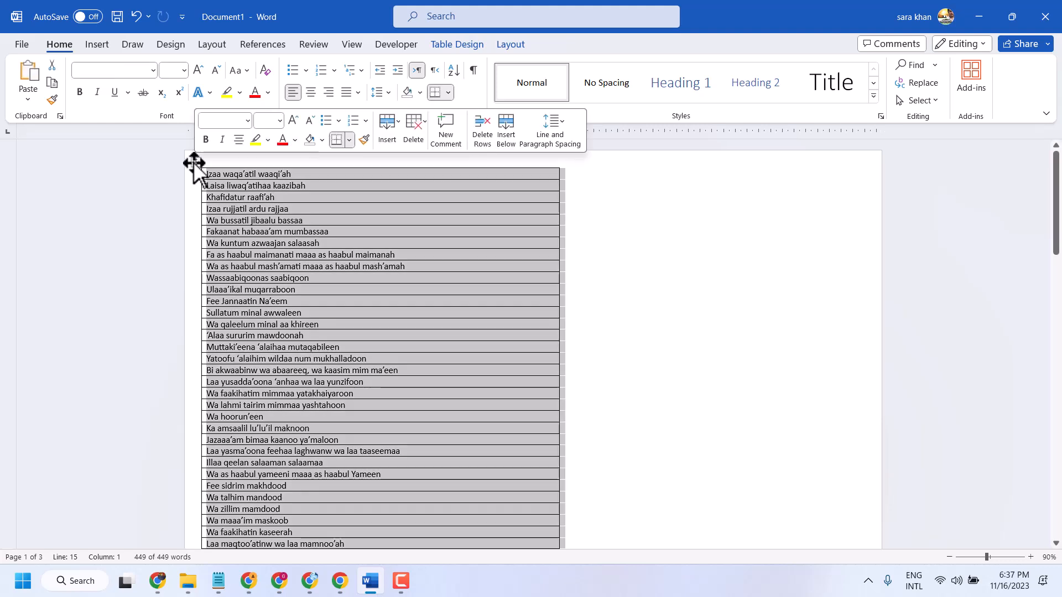
pyautogui.press('BackSpace')
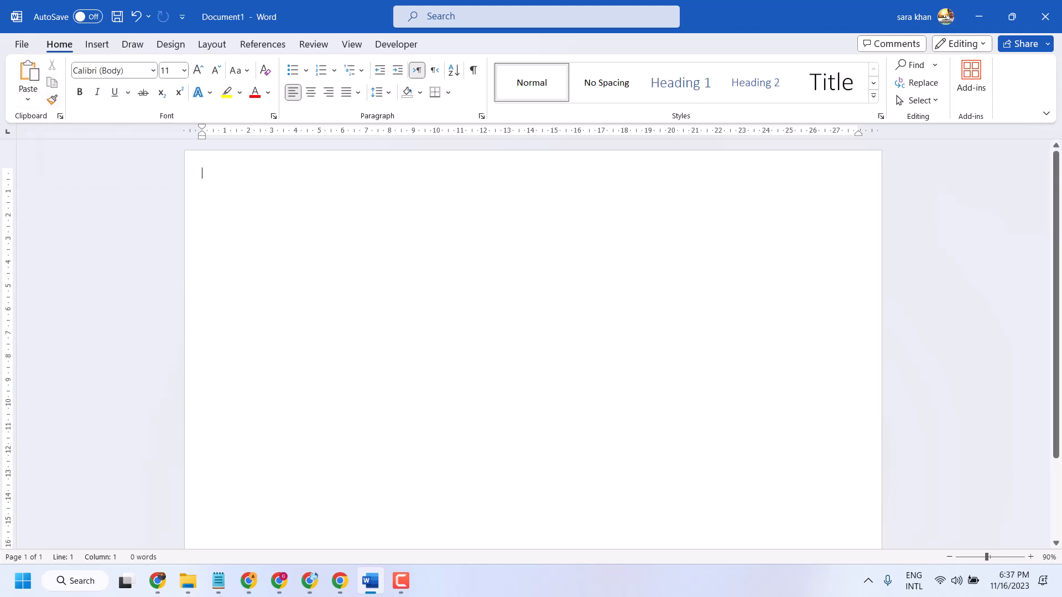
# - Enter the word TESTING on the first line and enlarge it to 80 pt
pyautogui.write('TESTING')
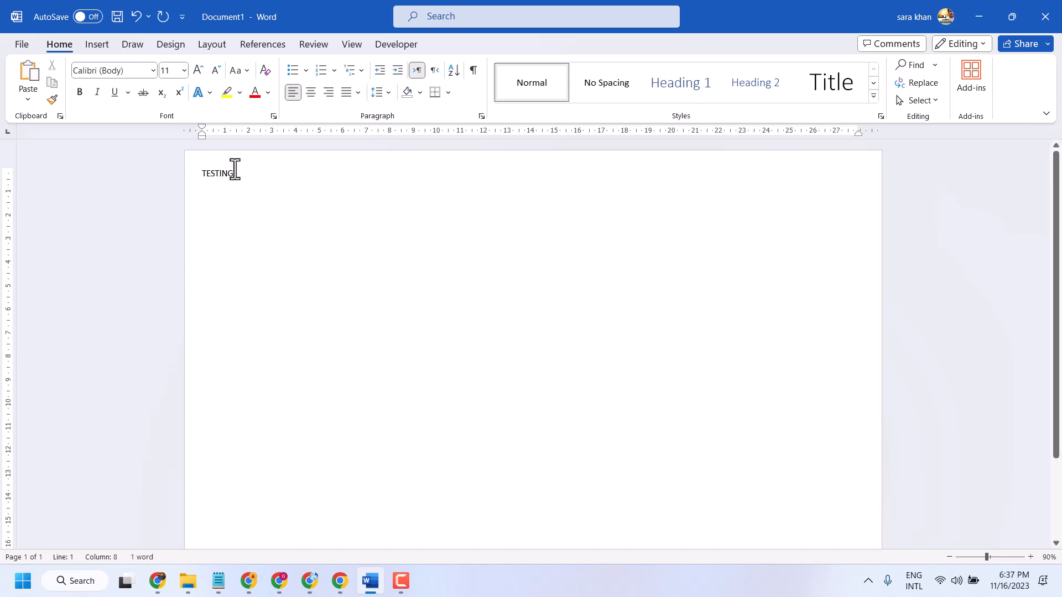
pyautogui.moveTo(234, 170); pyautogui.dragTo(190, 171)
pyautogui.click(195, 75)
pyautogui.click(194, 74)
pyautogui.click(195, 75)
pyautogui.click(194, 75)
pyautogui.click(194, 75)
pyautogui.click(194, 75)
pyautogui.click(195, 75)
pyautogui.click(194, 75)
pyautogui.click(194, 75)
pyautogui.click(195, 75)
pyautogui.click(195, 75)
pyautogui.click(194, 74)
pyautogui.click(195, 74)
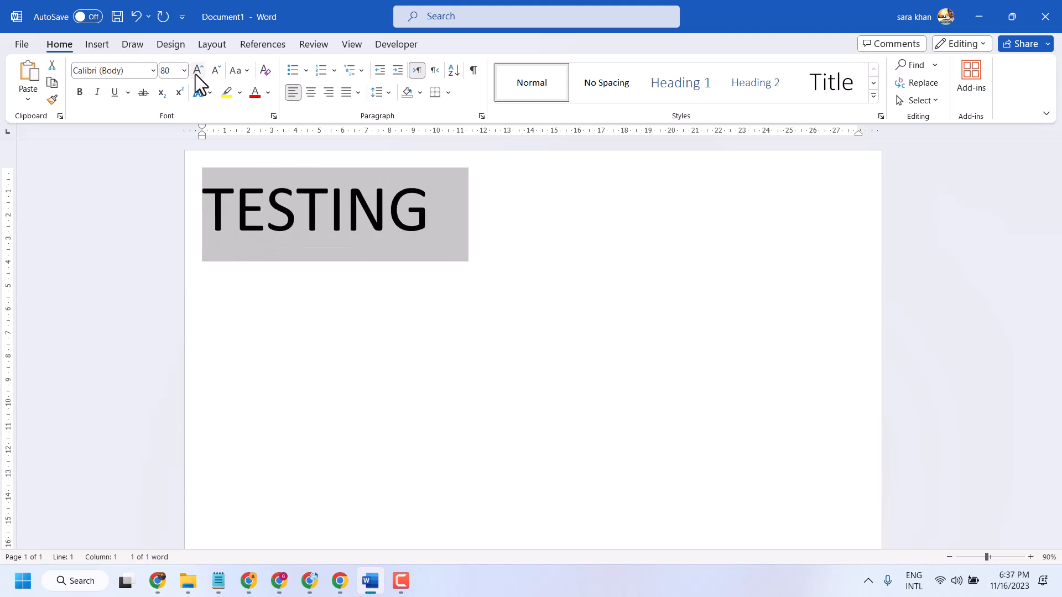
# - Copy the word TESTING to the clipboard
pyautogui.click(263, 205)
pyautogui.moveTo(423, 213); pyautogui.dragTo(213, 213)
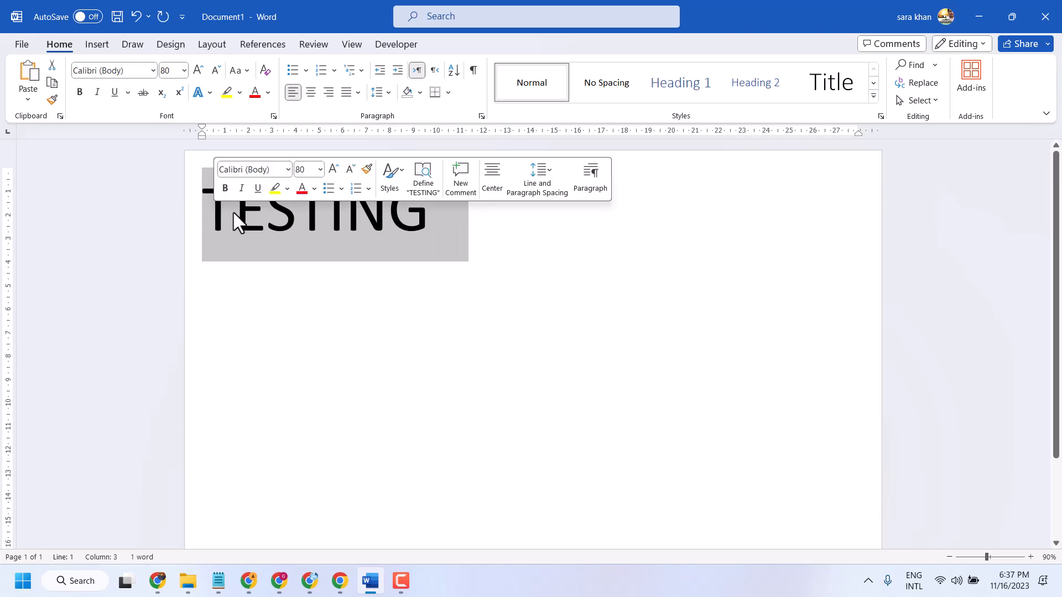
pyautogui.rightClick(235, 213)
pyautogui.click(281, 264)
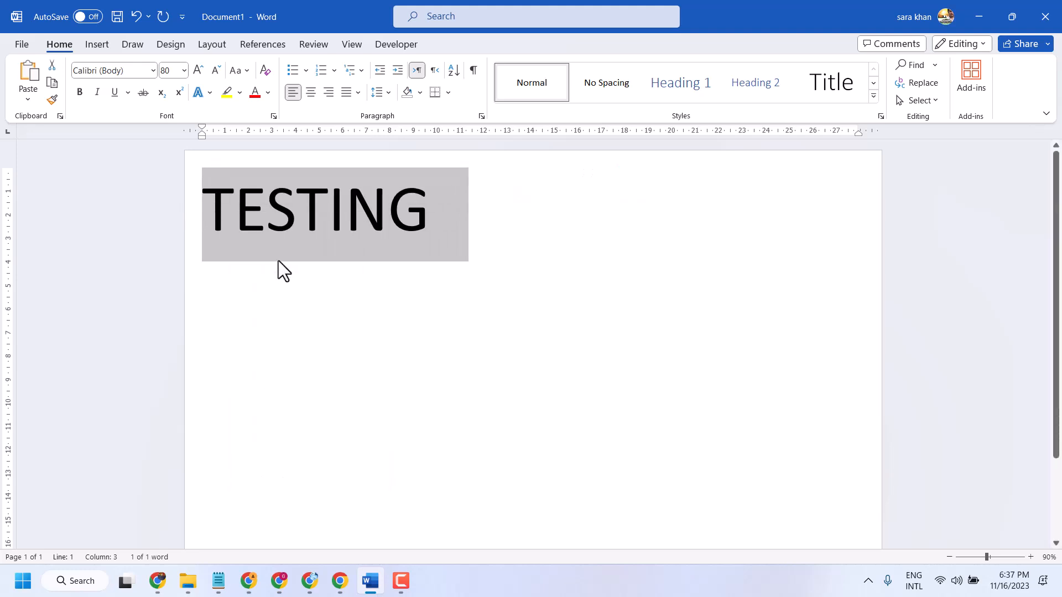
pyautogui.click(273, 228)
pyautogui.moveTo(426, 213); pyautogui.dragTo(175, 218)
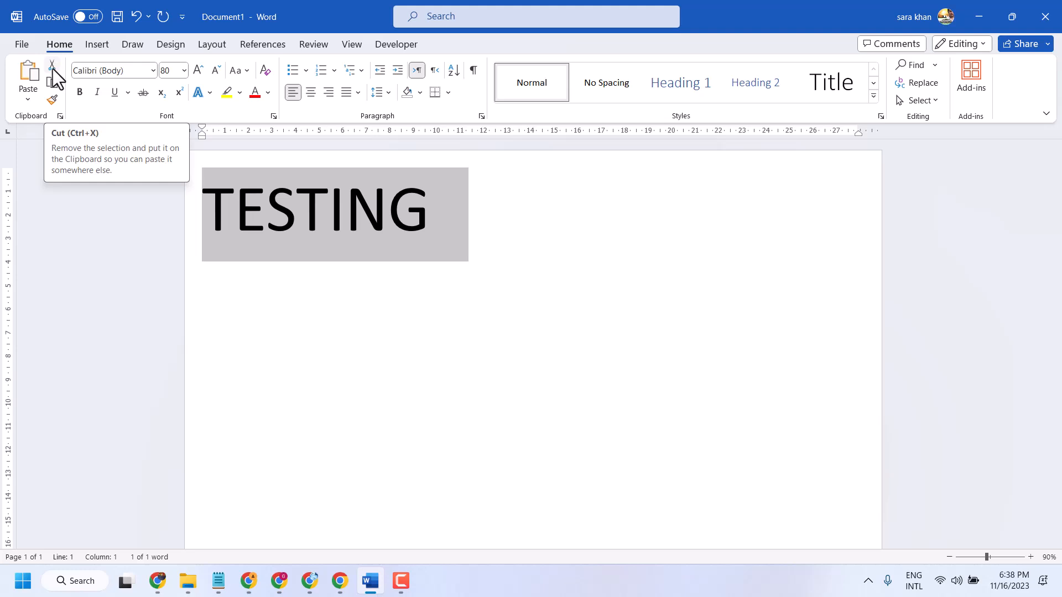
# - Paste the copied word three times, starting after a tab space behind the original TESTING
pyautogui.click(494, 234)
pyautogui.press('Tab')
pyautogui.press('Tab')
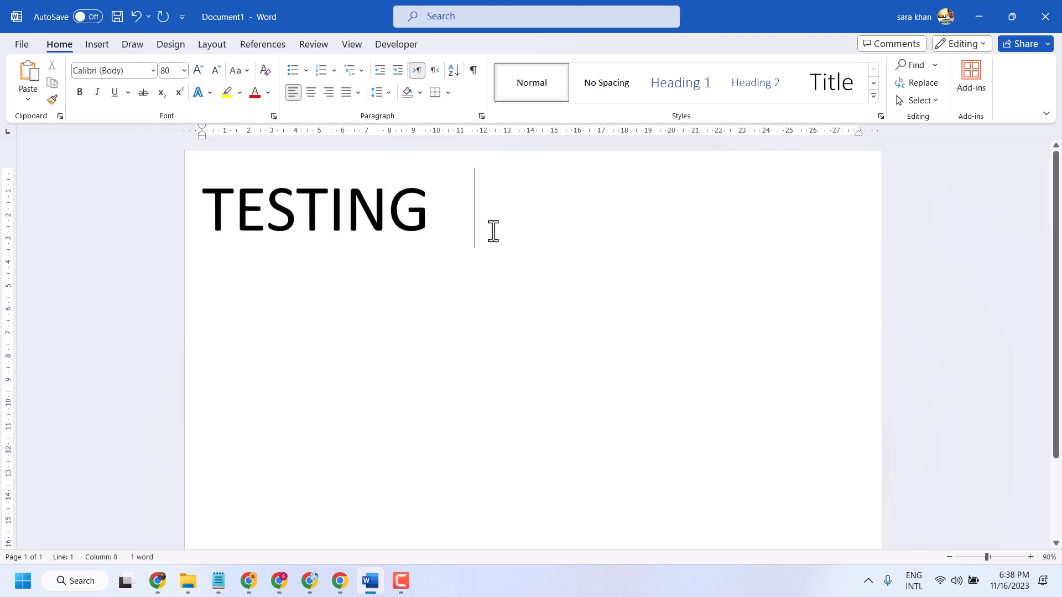
pyautogui.click(31, 68)
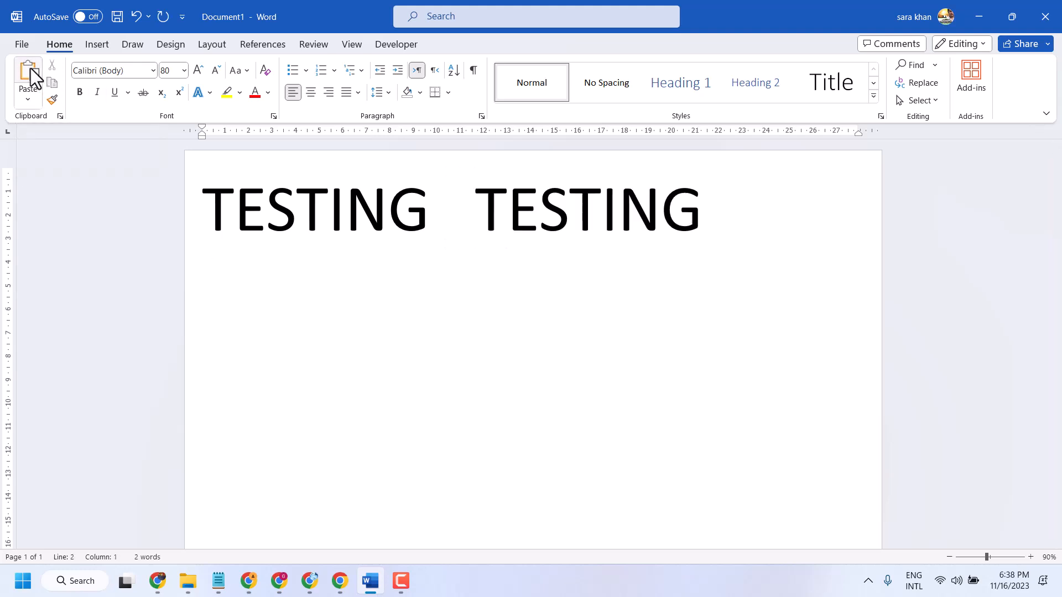
pyautogui.click(31, 68)
pyautogui.click(31, 68)
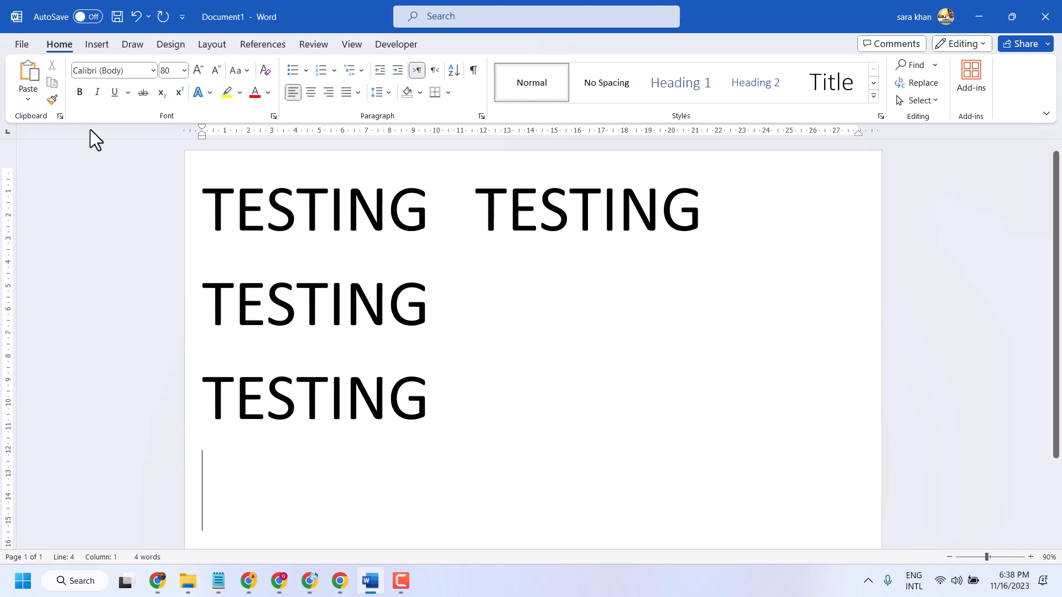
pyautogui.click(31, 101)
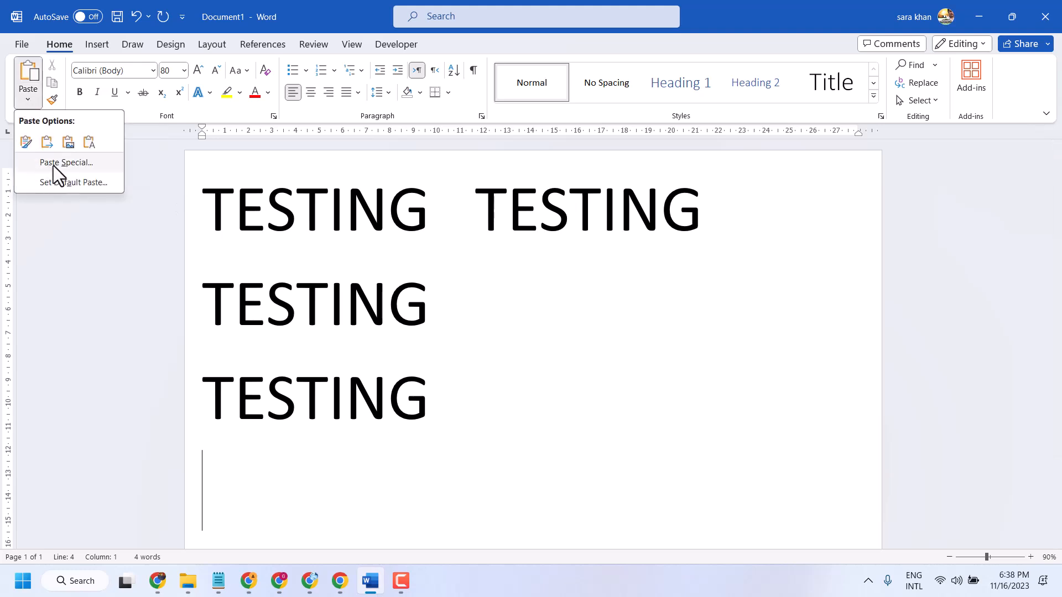
pyautogui.click(477, 347)
pyautogui.moveTo(441, 402); pyautogui.dragTo(183, 210)
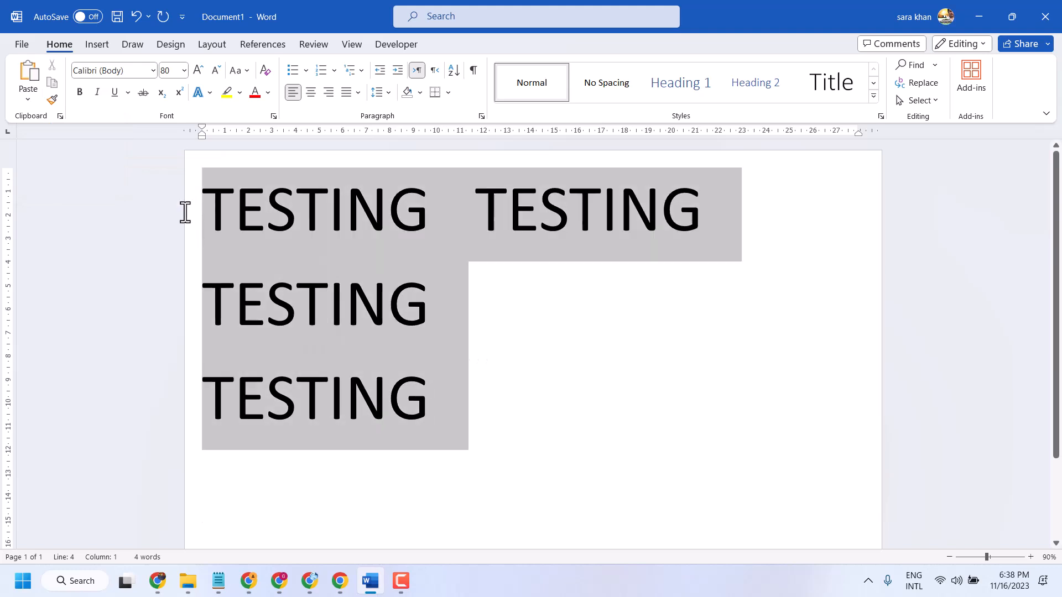
pyautogui.click(516, 364)
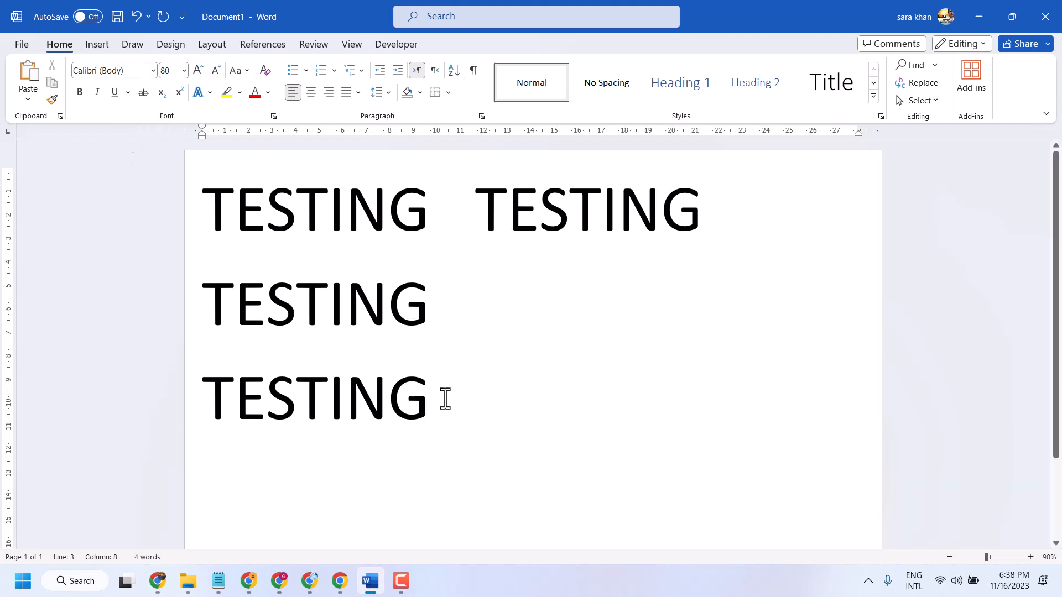
# - Change the font of all the text to Showcard Gothic
pyautogui.hotkey('ctrl', 'a')
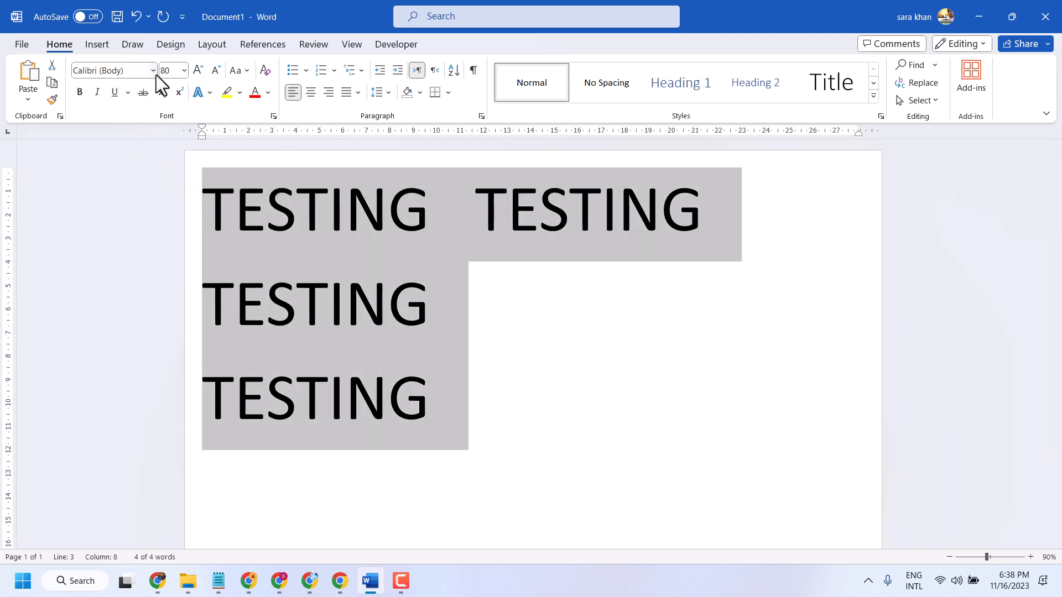
pyautogui.click(151, 72)
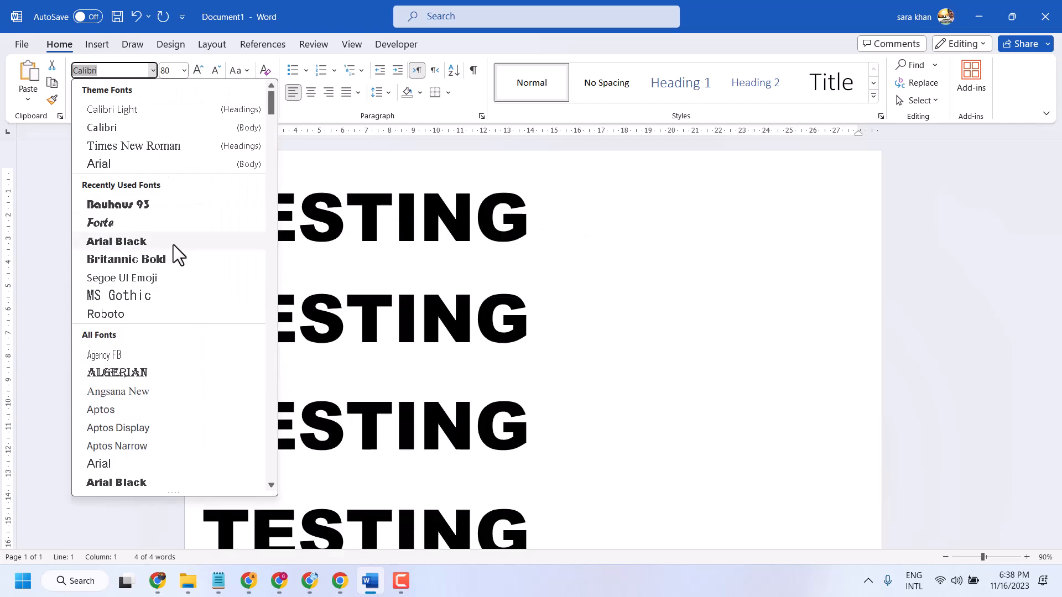
pyautogui.scroll(-20, 174, 244)
pyautogui.scroll(-20, 178, 240)
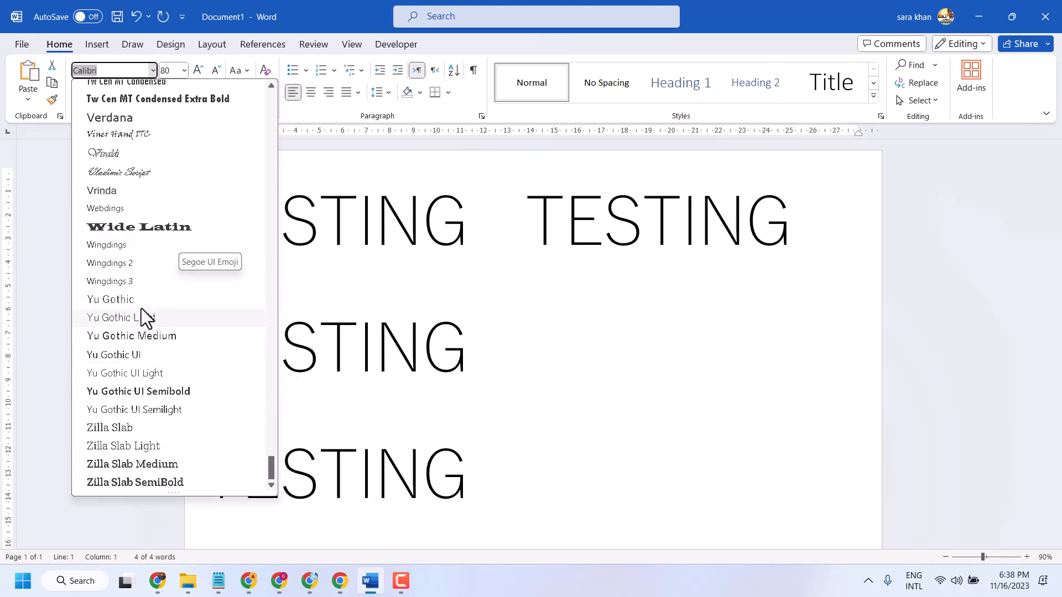
pyautogui.scroll(10, 138, 304)
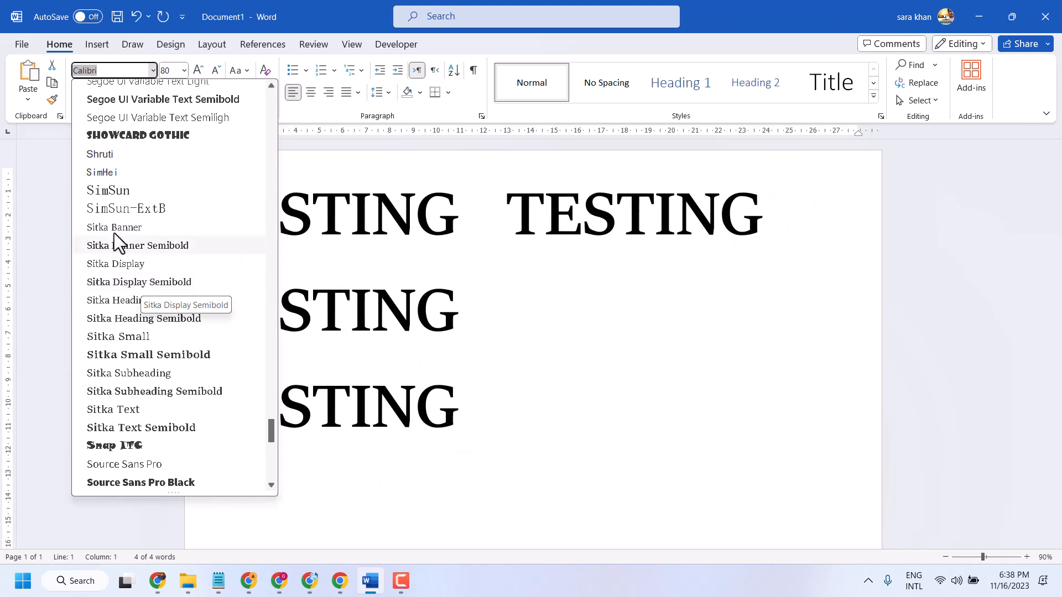
pyautogui.click(107, 132)
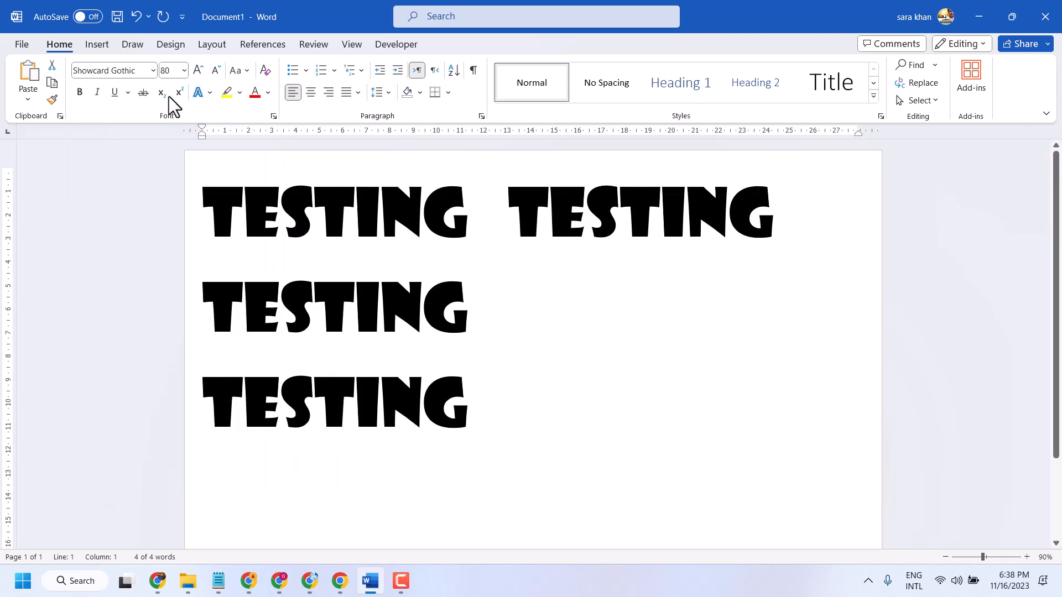
# - Try font sizes 72 and 110 on all the text and finish at size 48
pyautogui.hotkey('ctrl', 'a')
pyautogui.click(184, 70)
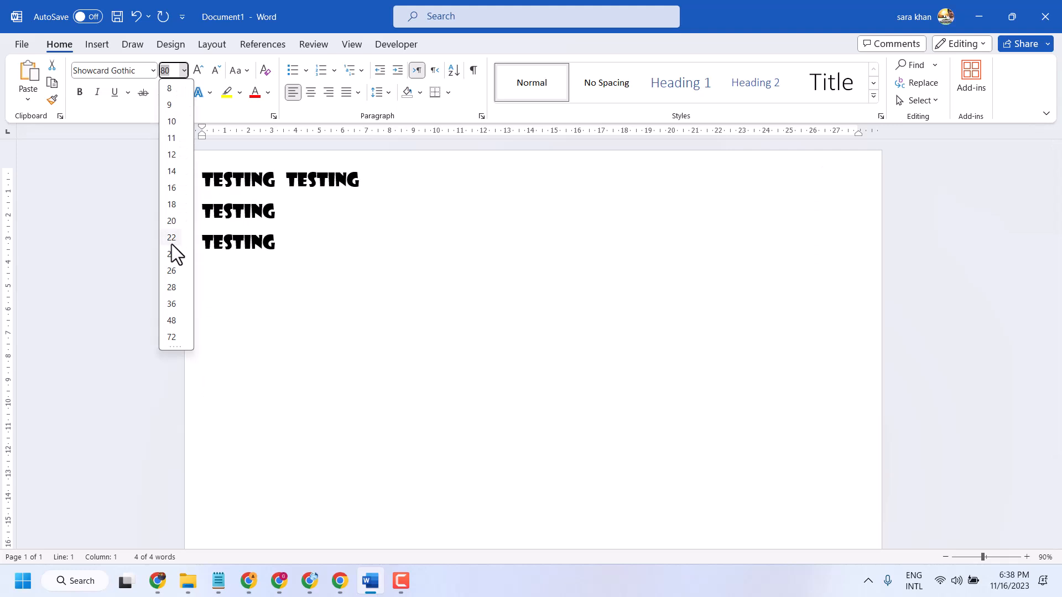
pyautogui.click(174, 340)
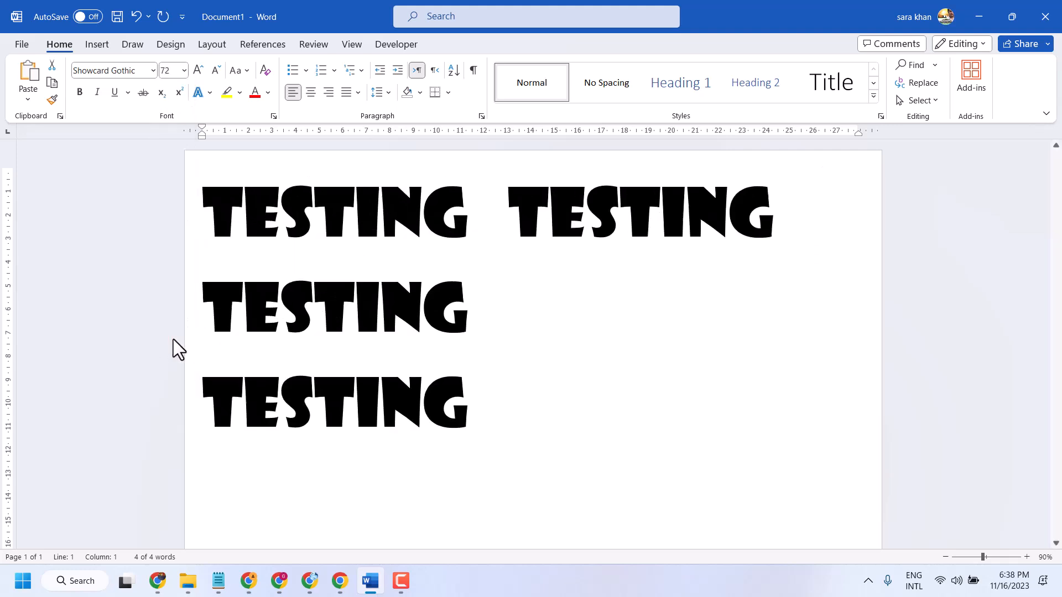
pyautogui.click(197, 70)
pyautogui.click(197, 70)
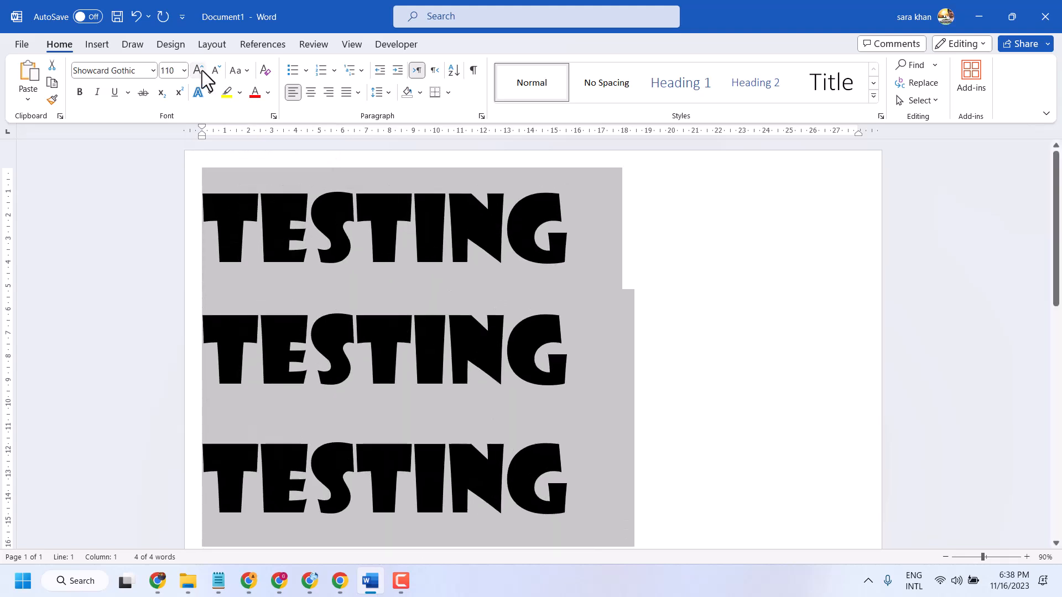
pyautogui.click(217, 70)
pyautogui.click(216, 71)
pyautogui.click(216, 71)
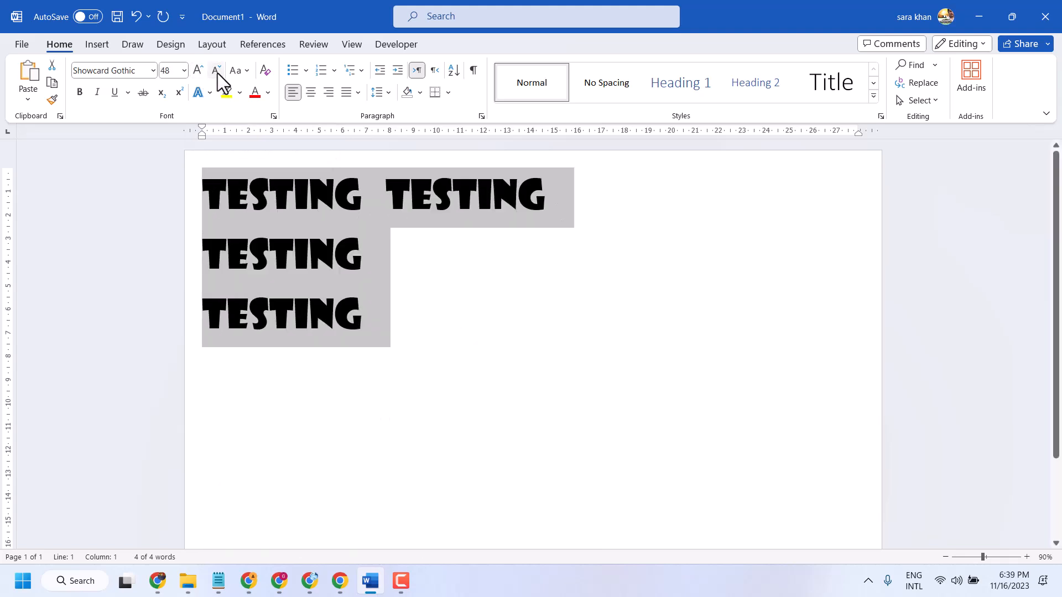
# - Make all the text bold and italic with a double underline
pyautogui.click(81, 92)
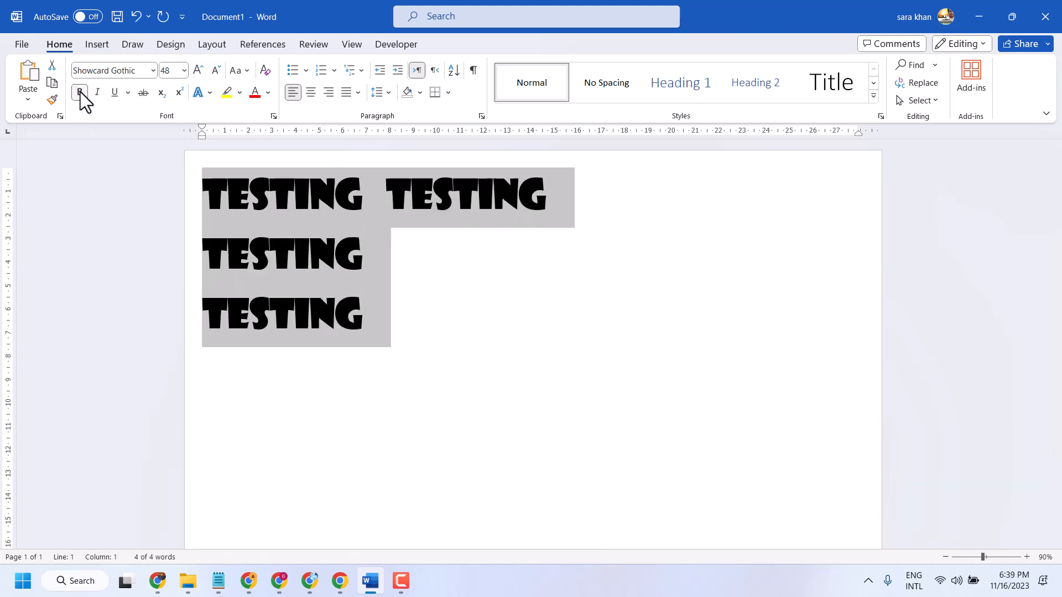
pyautogui.click(96, 93)
pyautogui.click(114, 94)
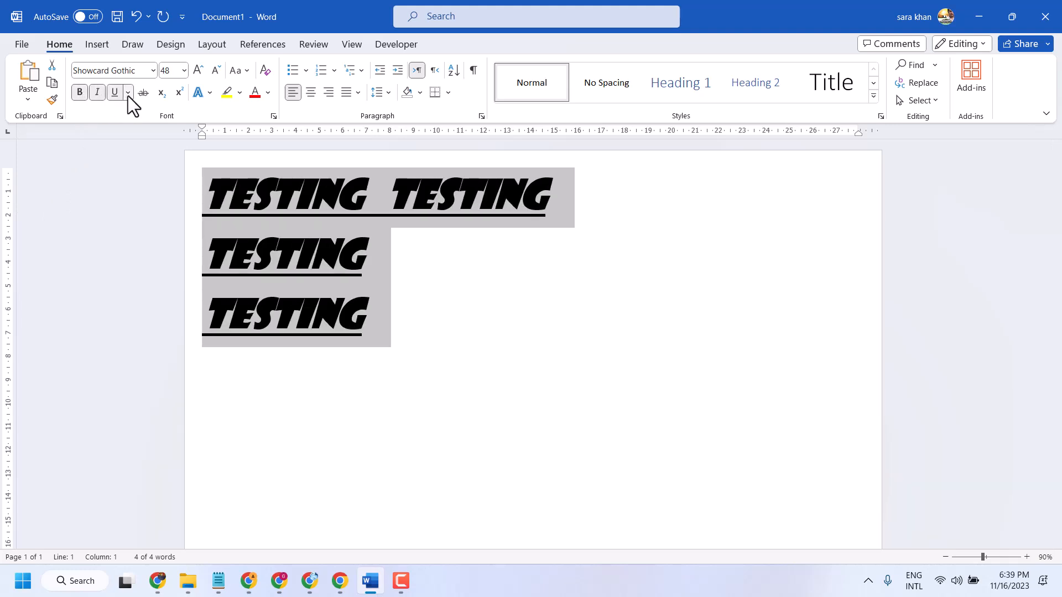
pyautogui.click(128, 94)
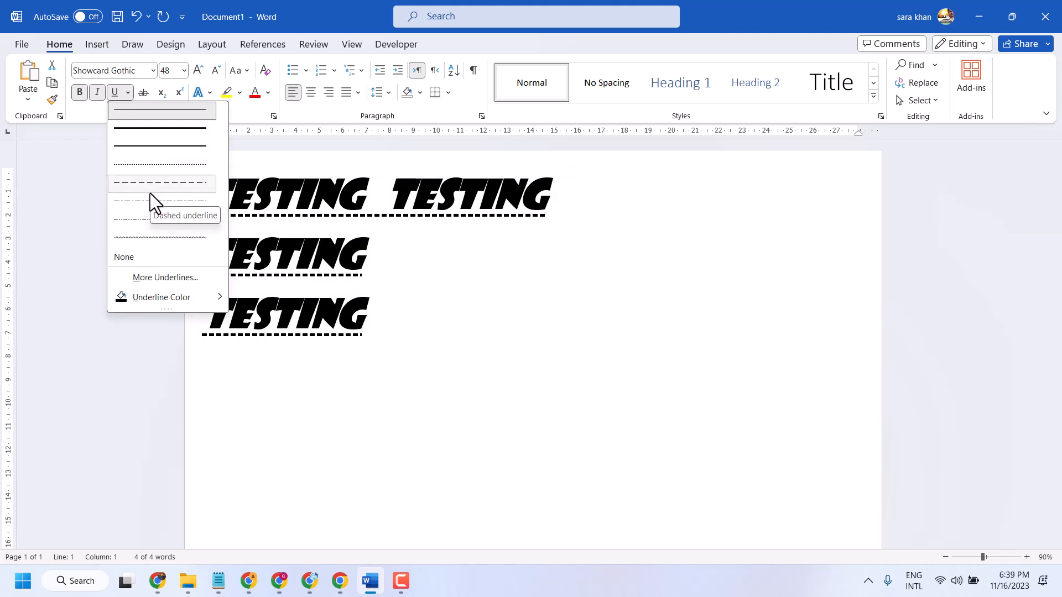
pyautogui.click(165, 129)
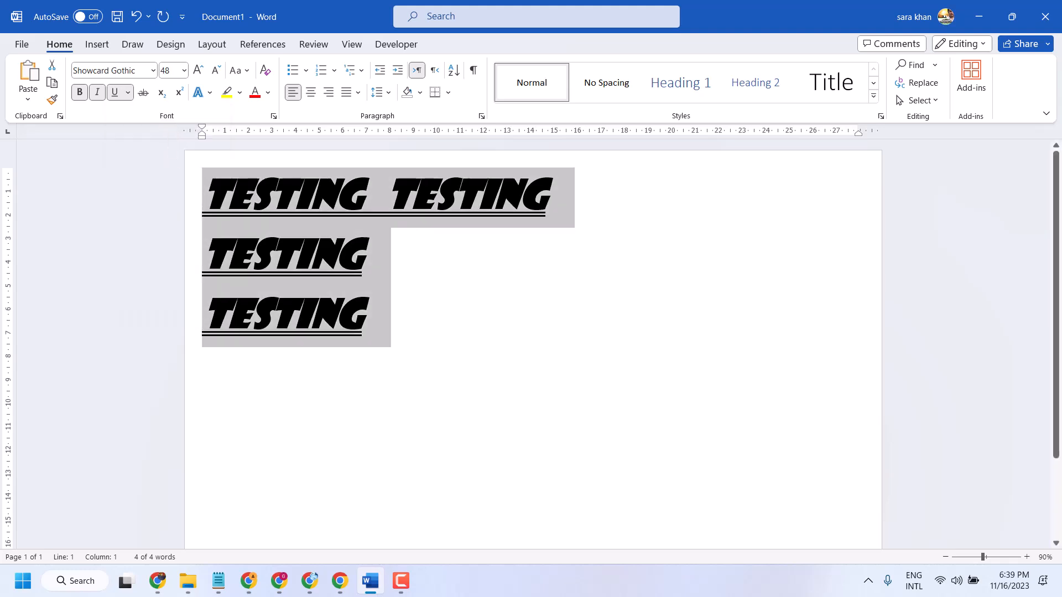
# - Apply strikethrough to all the text and remove its underline, italic and bold formatting
pyautogui.click(144, 94)
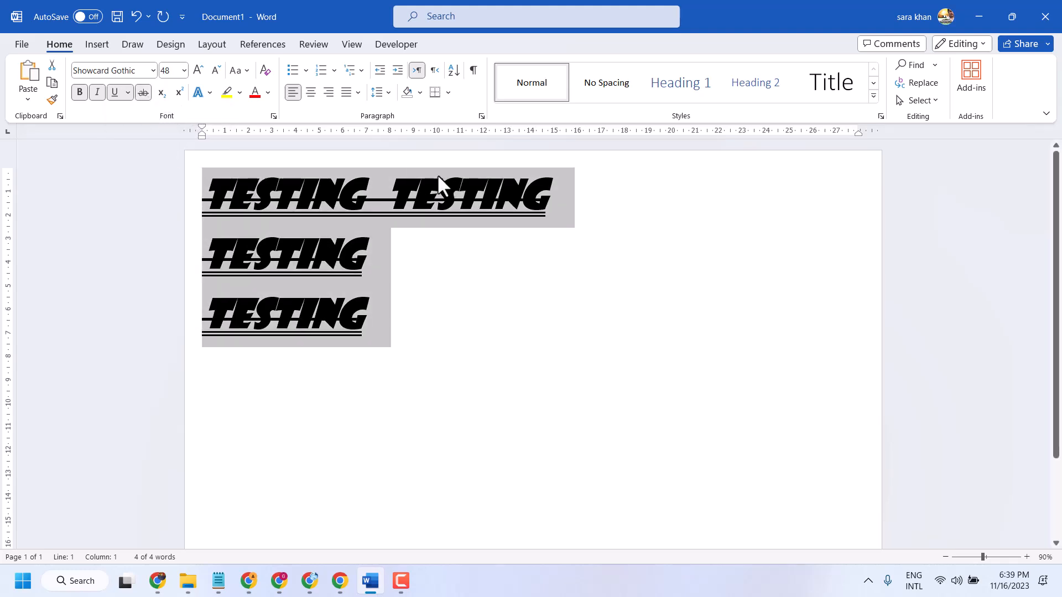
pyautogui.click(114, 92)
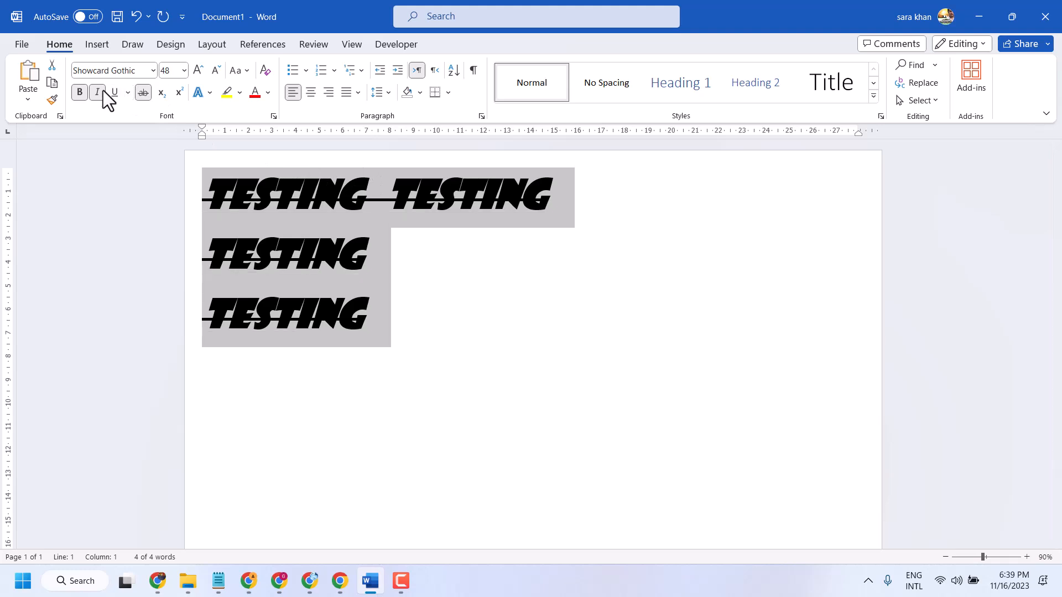
pyautogui.click(97, 93)
pyautogui.click(79, 93)
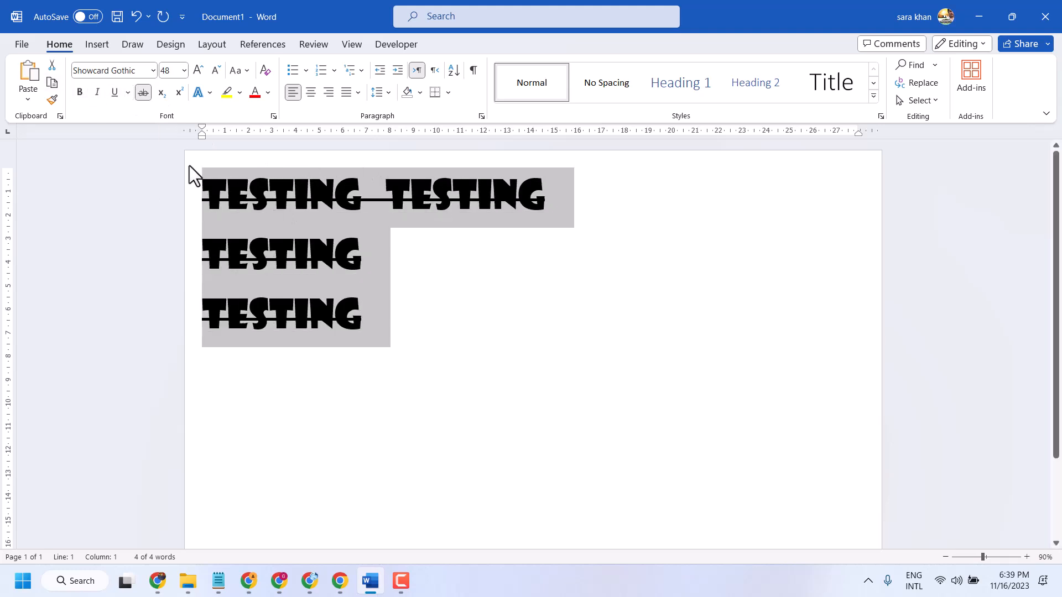
# - Change the font of all the text to Arial
pyautogui.click(120, 71)
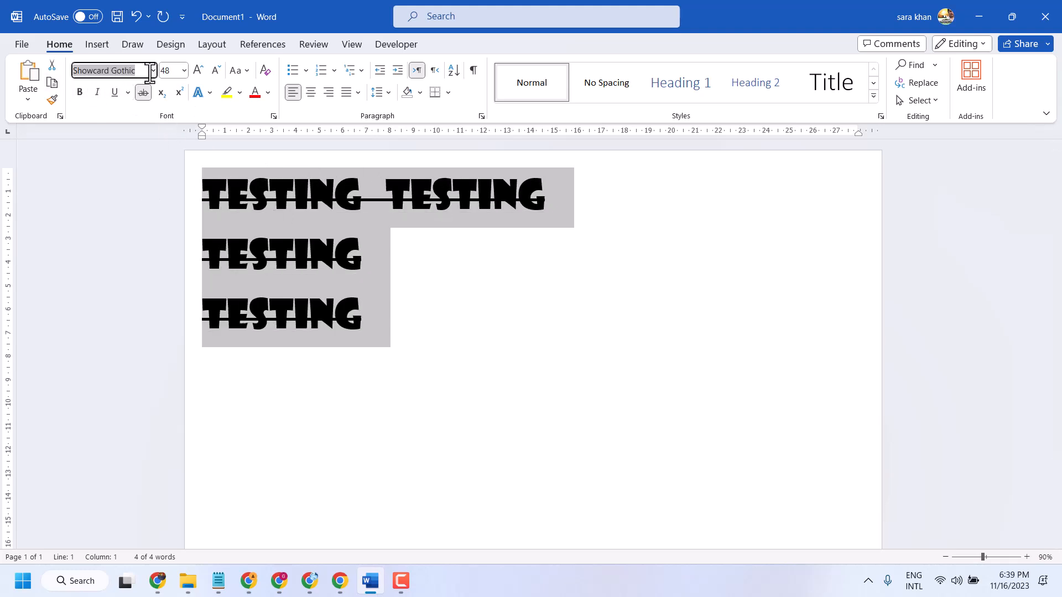
pyautogui.click(150, 70)
pyautogui.click(117, 162)
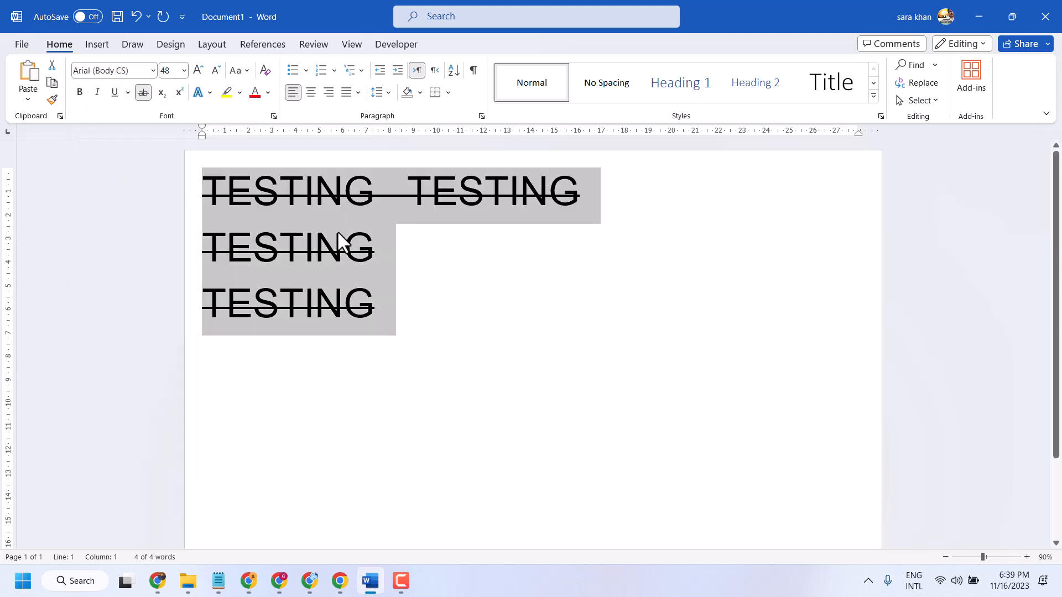
# - Remove the strikethrough from the first line of text and reapply it
pyautogui.click(426, 335)
pyautogui.moveTo(203, 193); pyautogui.dragTo(598, 205)
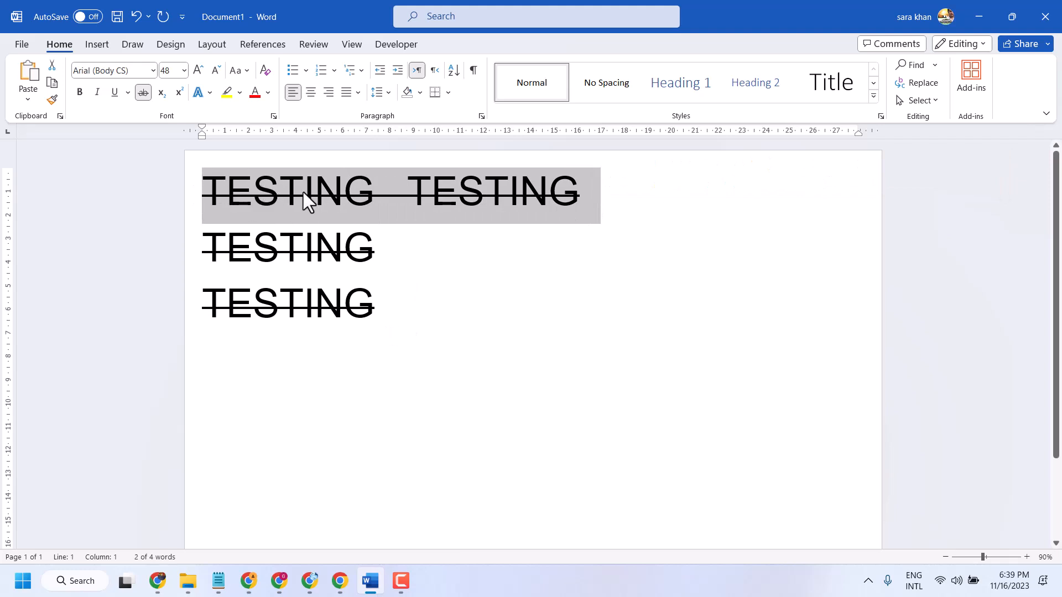
pyautogui.click(143, 92)
pyautogui.click(143, 93)
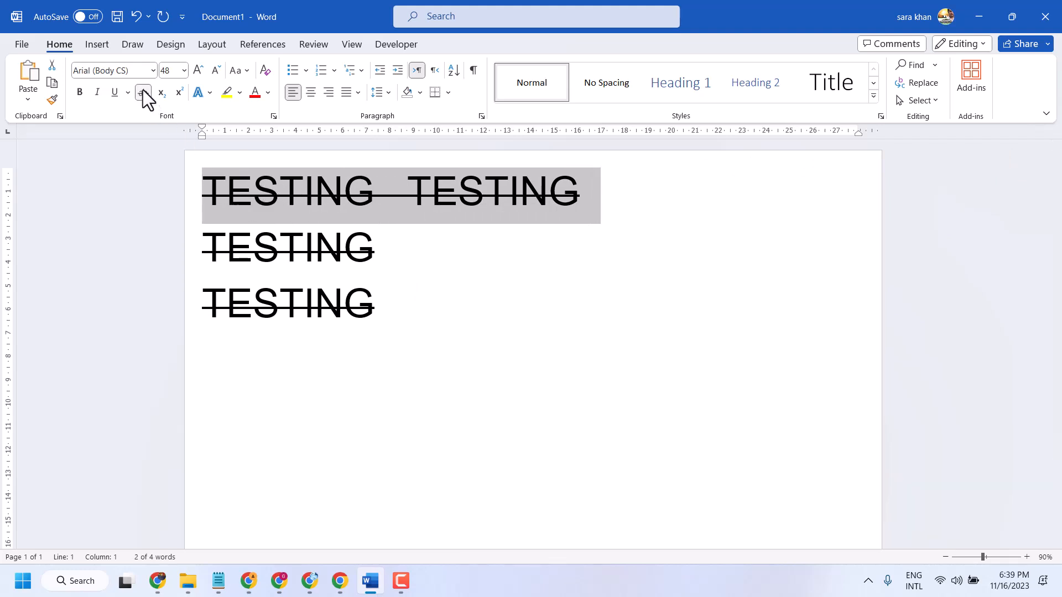
# - Add an X after TESTING on the second line and remove the strikethrough from all the text
pyautogui.click(462, 264)
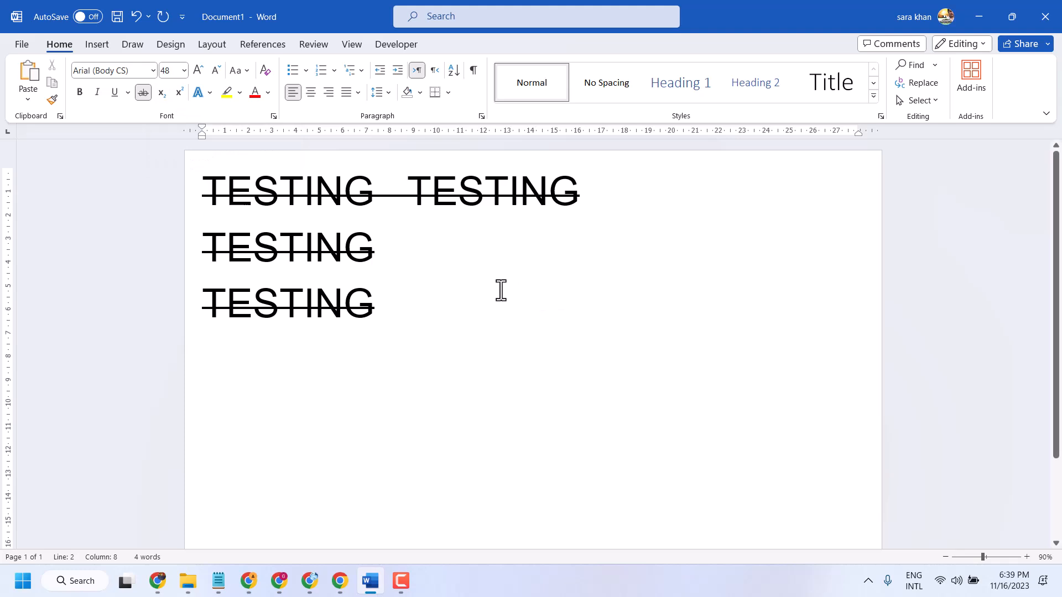
pyautogui.write('X')
pyautogui.moveTo(417, 313); pyautogui.dragTo(150, 188)
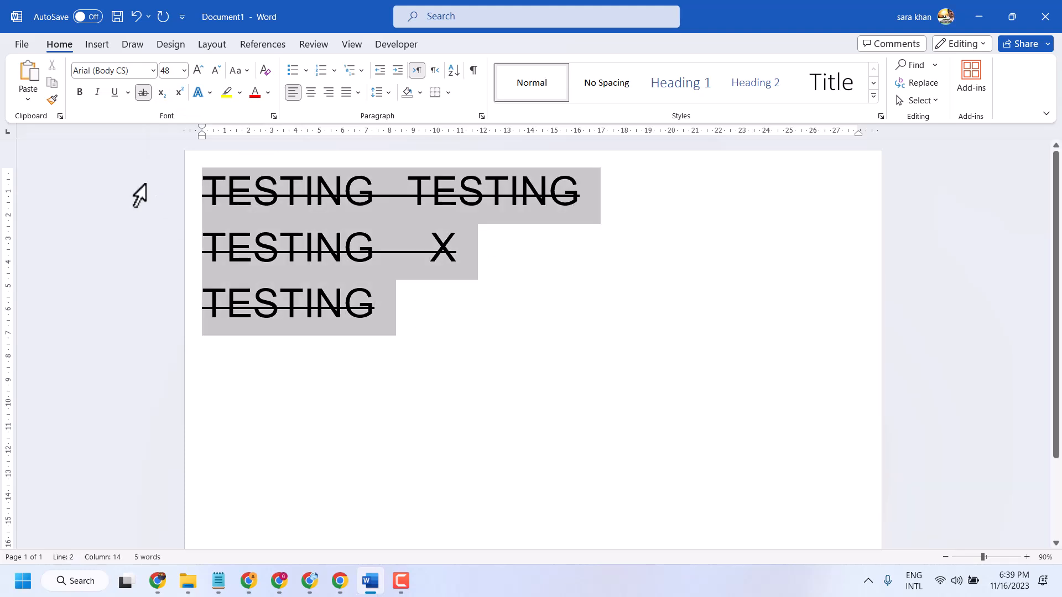
pyautogui.click(142, 92)
# - Add a 2 after the X and format it as superscript after trying subscript
pyautogui.click(449, 303)
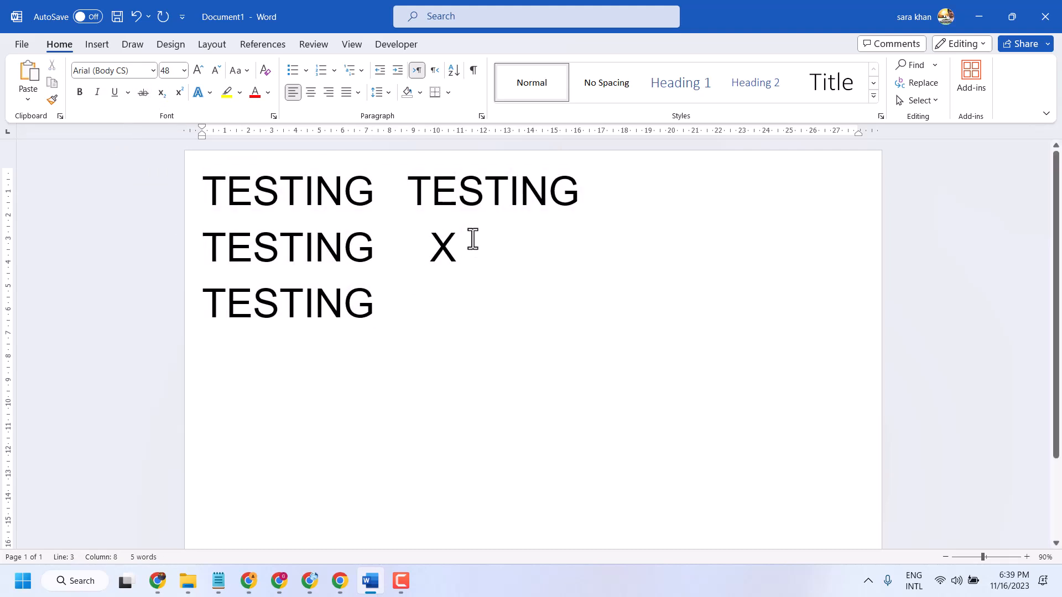
pyautogui.write('2')
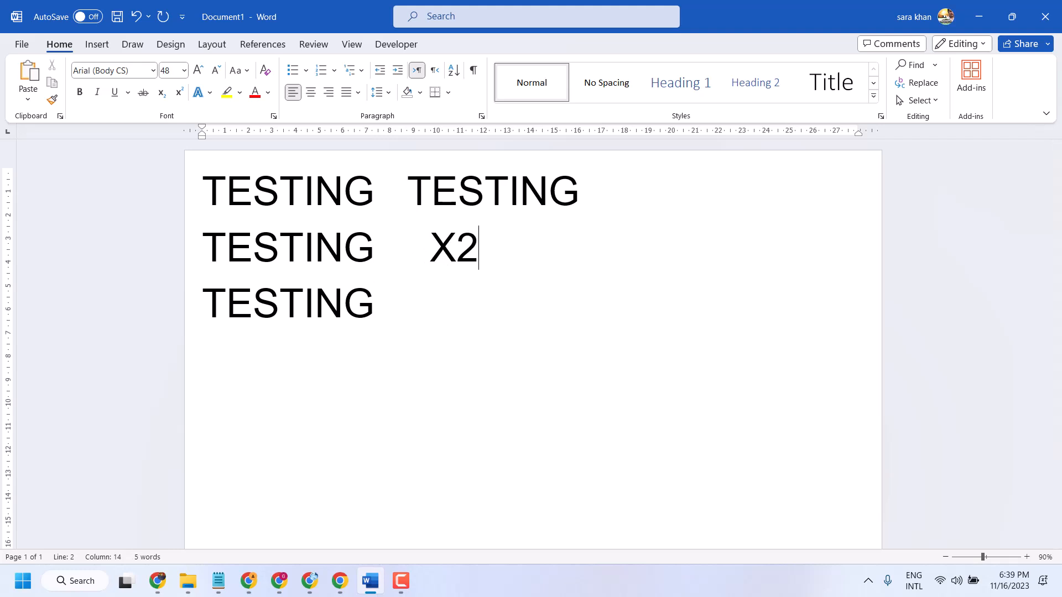
pyautogui.hotkey('shift', 'Left')
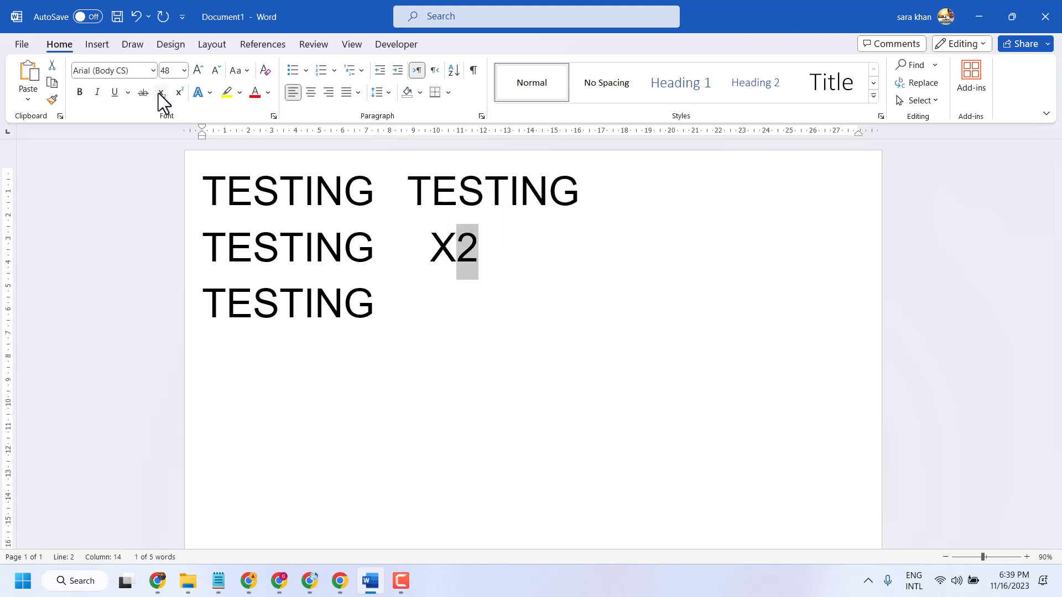
pyautogui.click(161, 93)
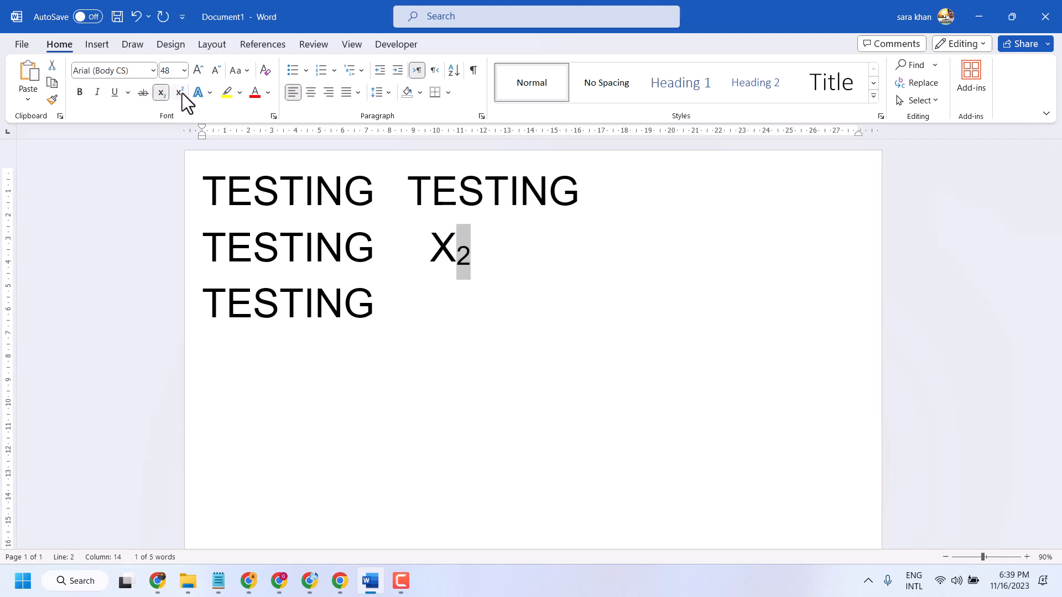
pyautogui.click(180, 92)
pyautogui.click(181, 93)
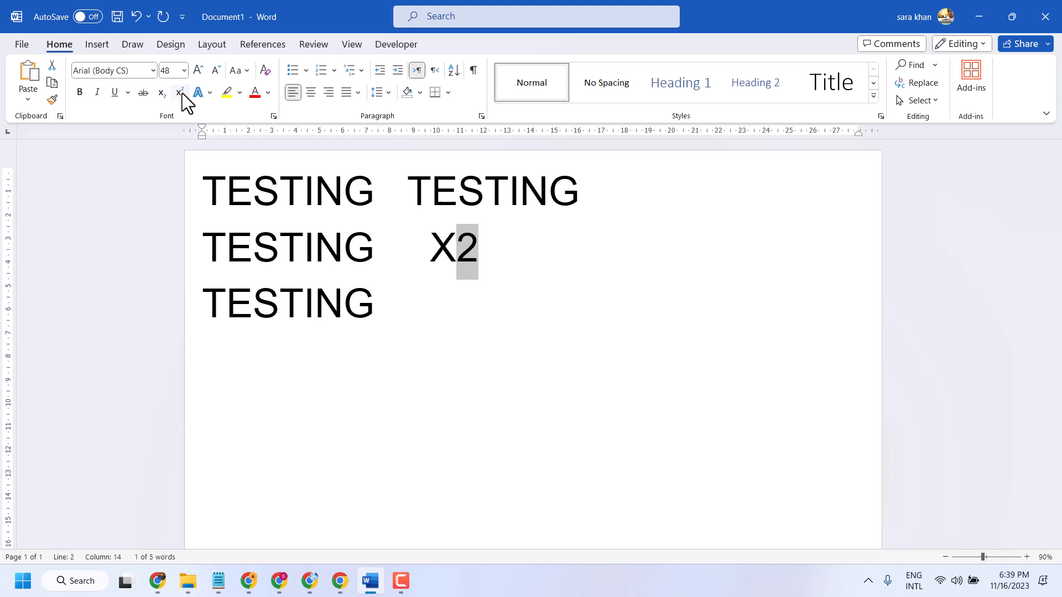
pyautogui.click(181, 93)
pyautogui.click(599, 303)
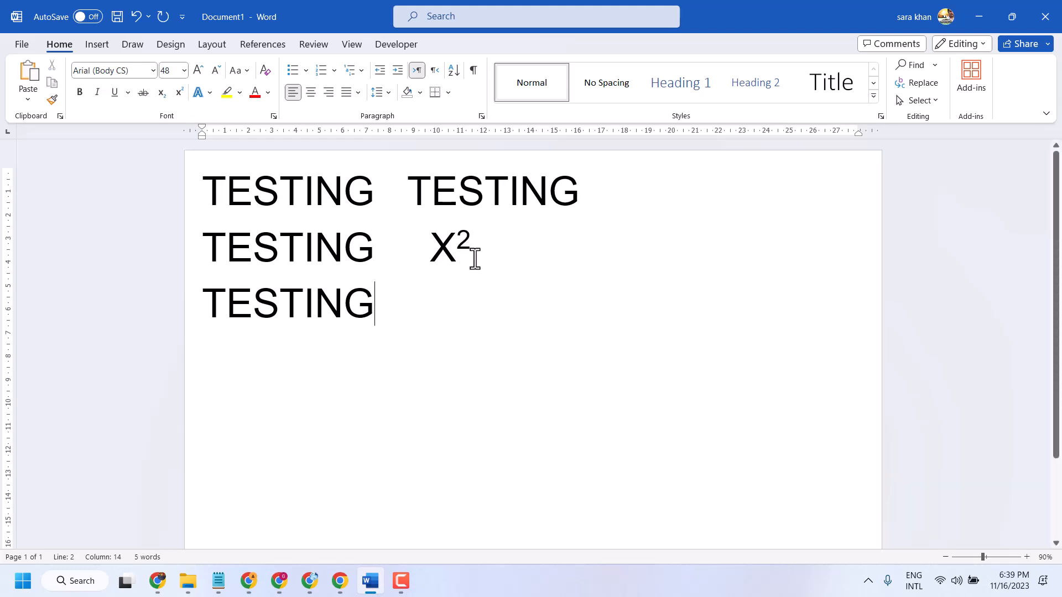
# - Increase the font size of the X with its superscript 2 to 150
pyautogui.moveTo(474, 258); pyautogui.dragTo(426, 239)
pyautogui.click(198, 71)
pyautogui.click(198, 71)
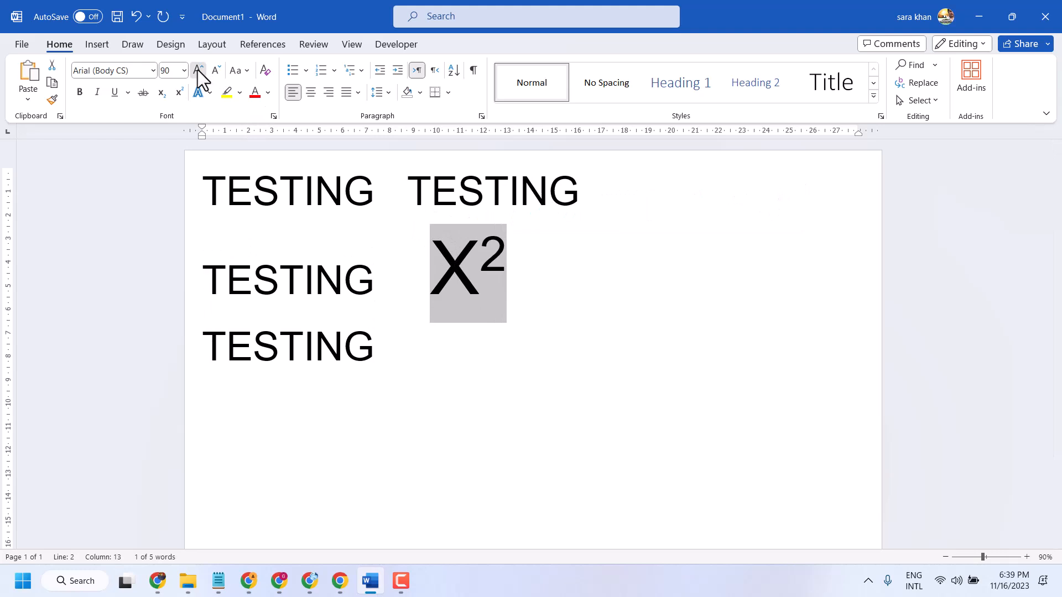
pyautogui.click(198, 71)
pyautogui.click(198, 71)
pyautogui.click(198, 71)
pyautogui.click(198, 71)
pyautogui.click(198, 71)
pyautogui.click(198, 71)
pyautogui.click(198, 71)
pyautogui.click(556, 382)
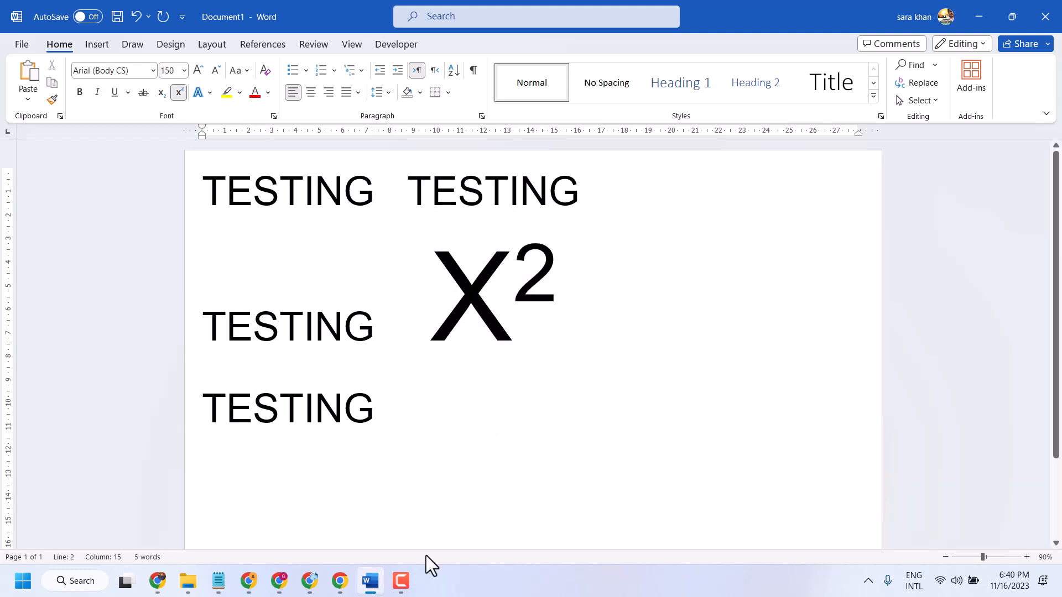
pyautogui.click(408, 581)
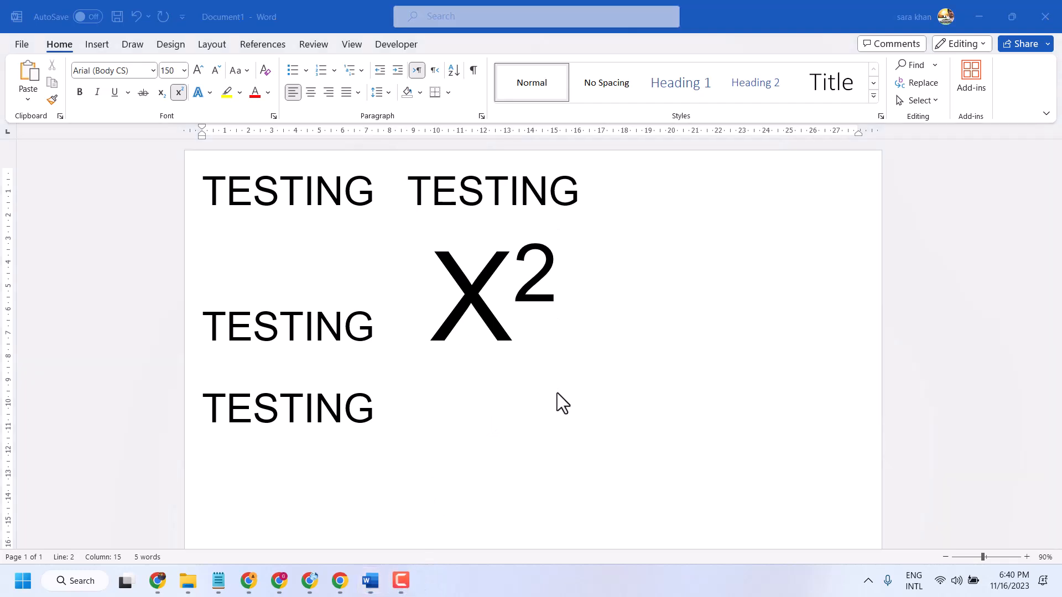
pyautogui.click(207, 94)
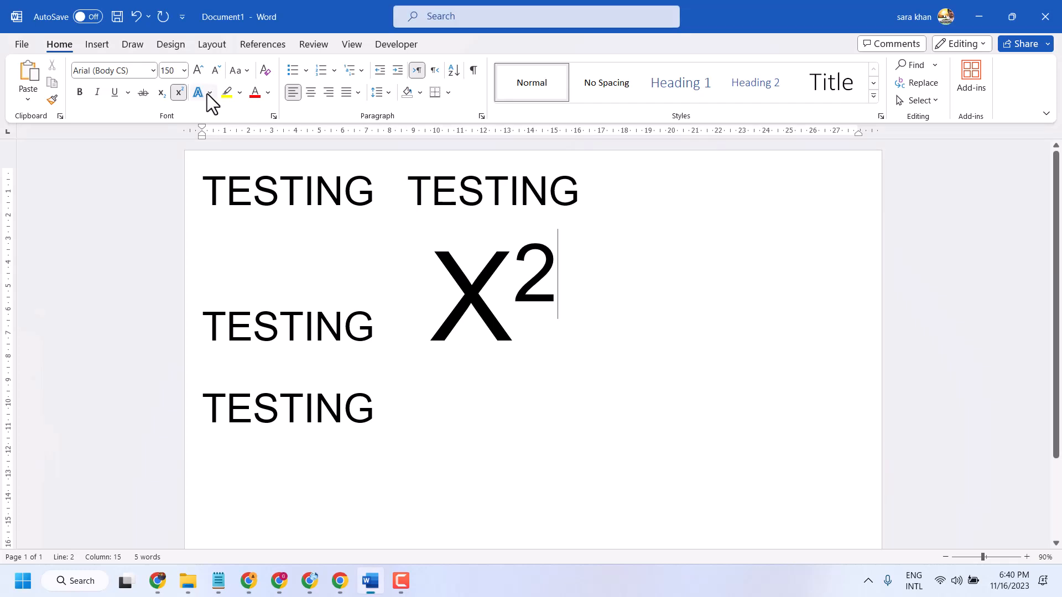
pyautogui.click(210, 93)
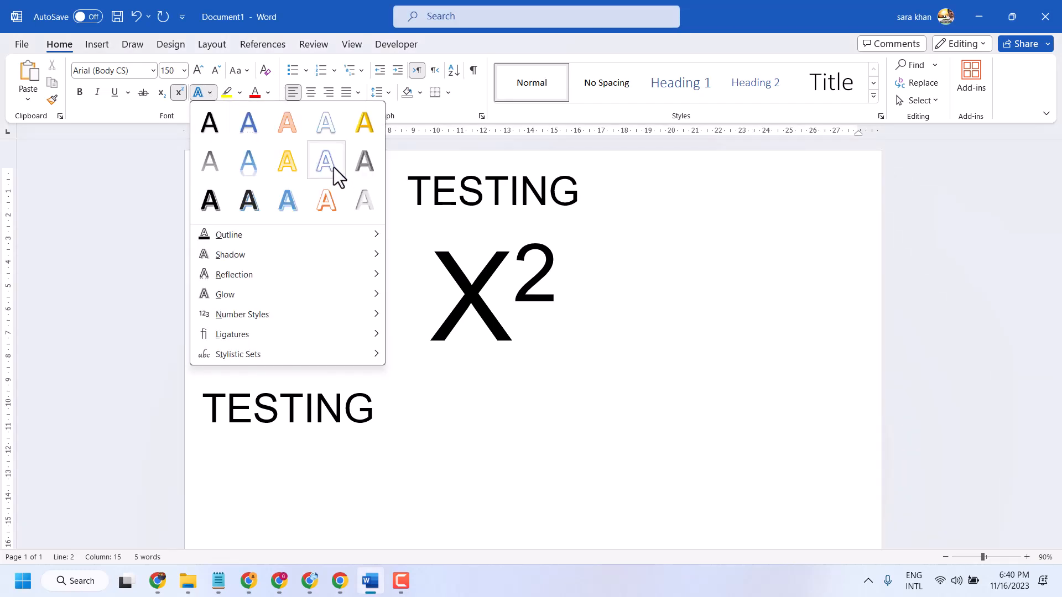
pyautogui.click(558, 343)
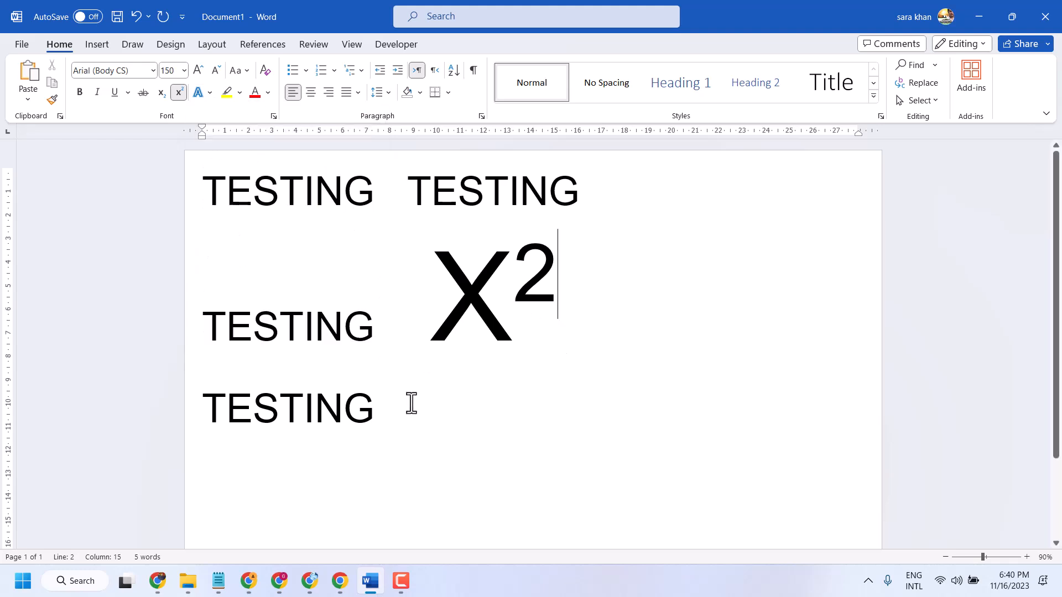
# - Preview text effects on all the text and review the Shadow, Reflection, Glow, Number Styles, Ligatures and Stylistic Sets options without applying any
pyautogui.hotkey('ctrl', 'a')
pyautogui.click(210, 91)
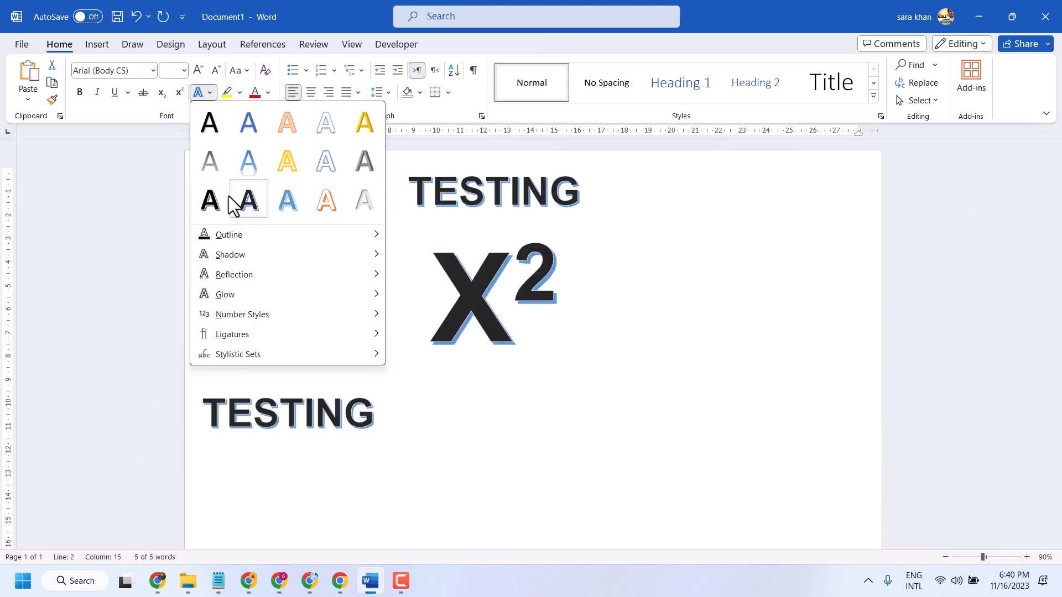
pyautogui.moveTo(358, 246)
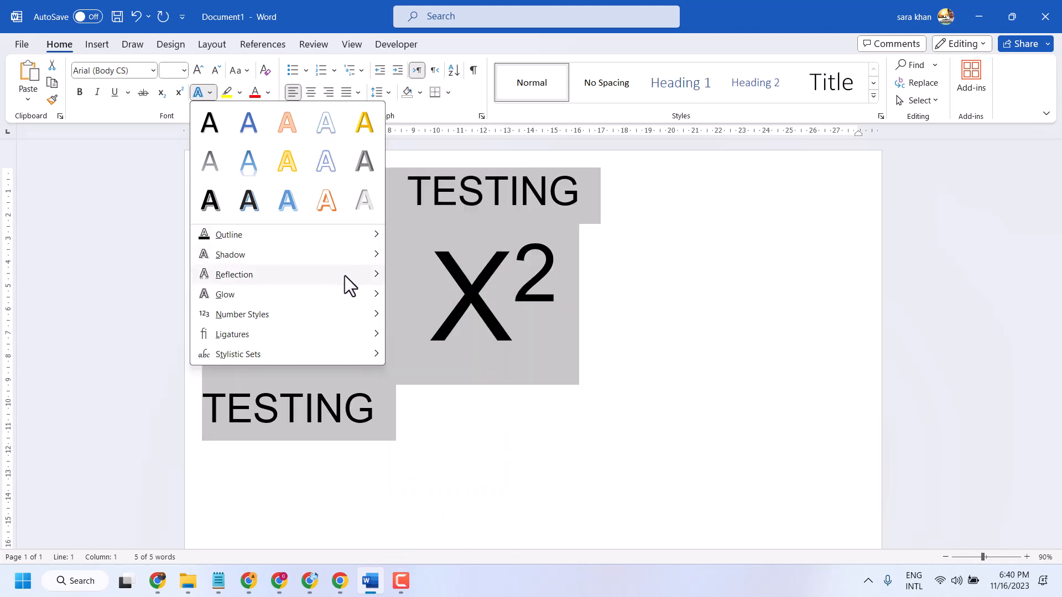
pyautogui.moveTo(344, 276)
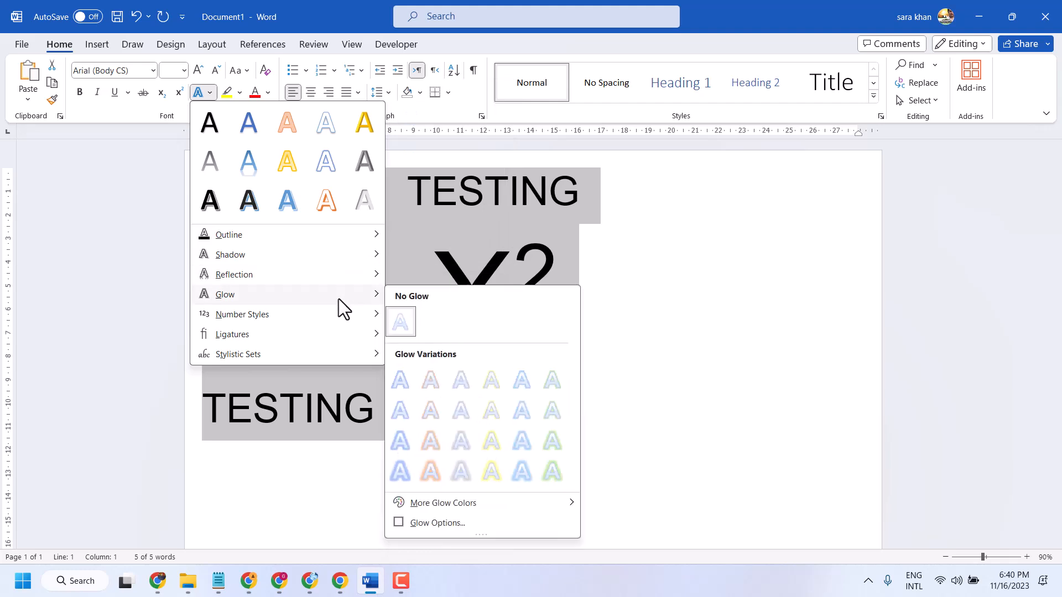
pyautogui.moveTo(334, 314)
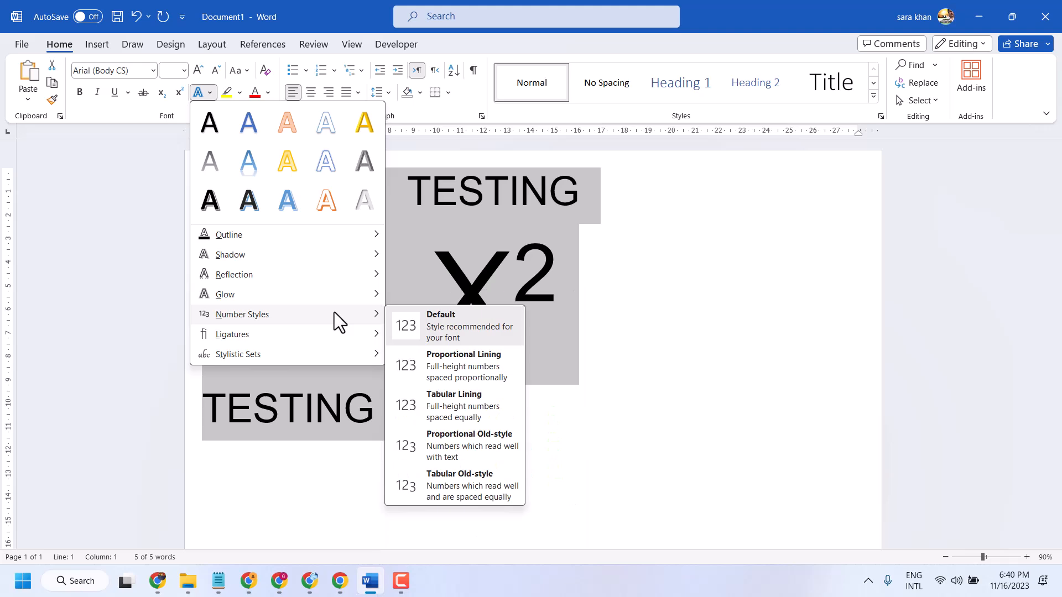
pyautogui.moveTo(330, 335)
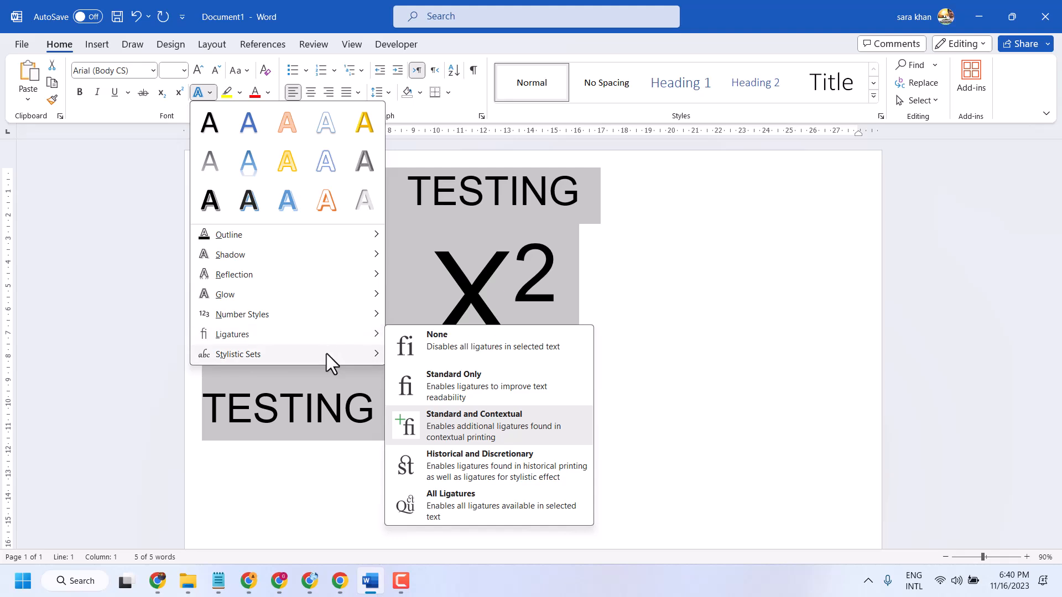
pyautogui.moveTo(336, 354)
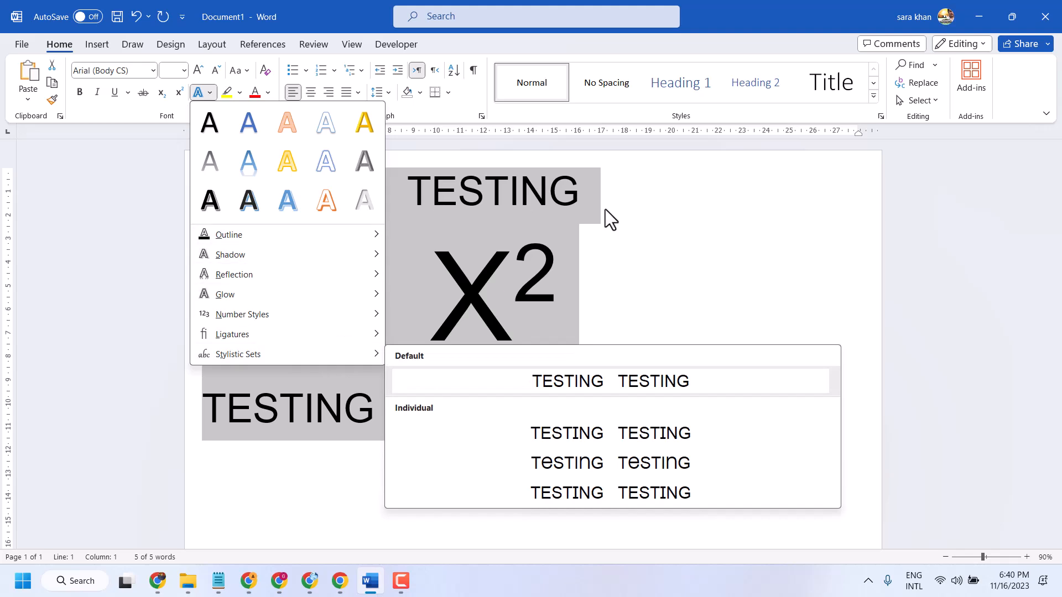
pyautogui.moveTo(264, 261)
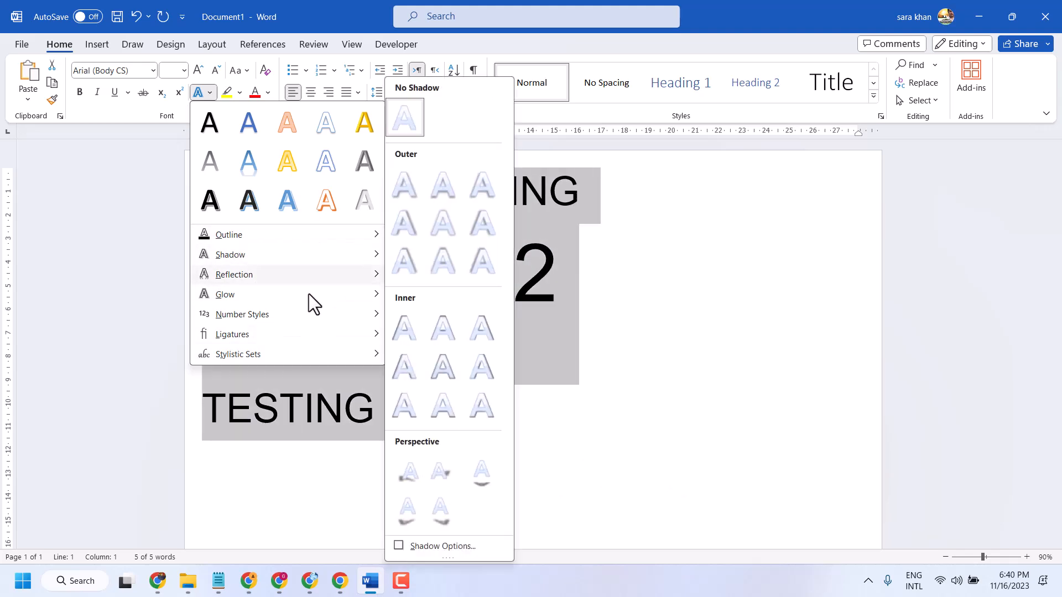
pyautogui.click(609, 227)
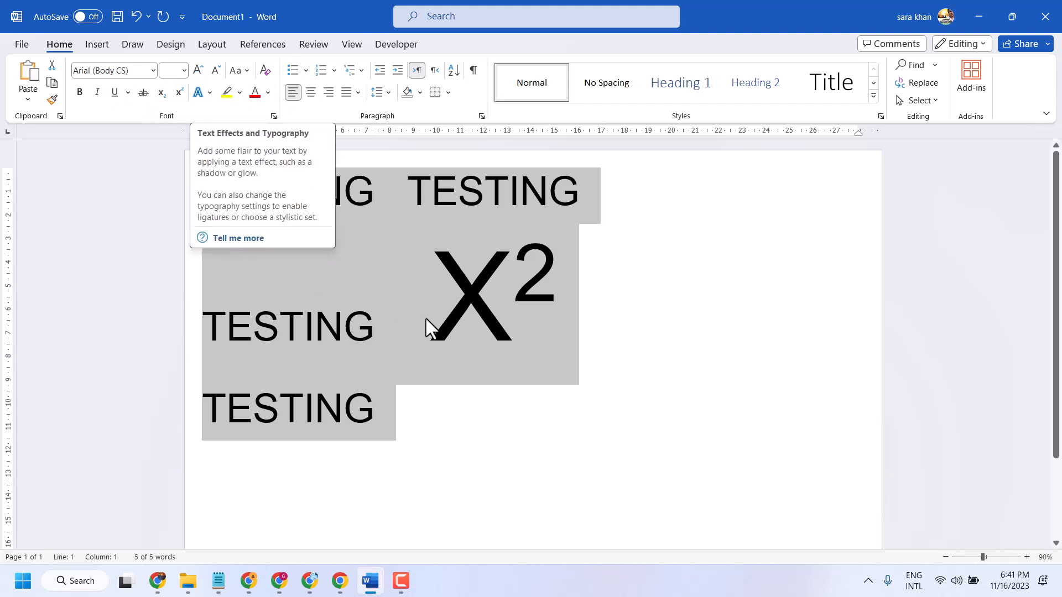
# - Highlight all the text in violet
pyautogui.click(239, 93)
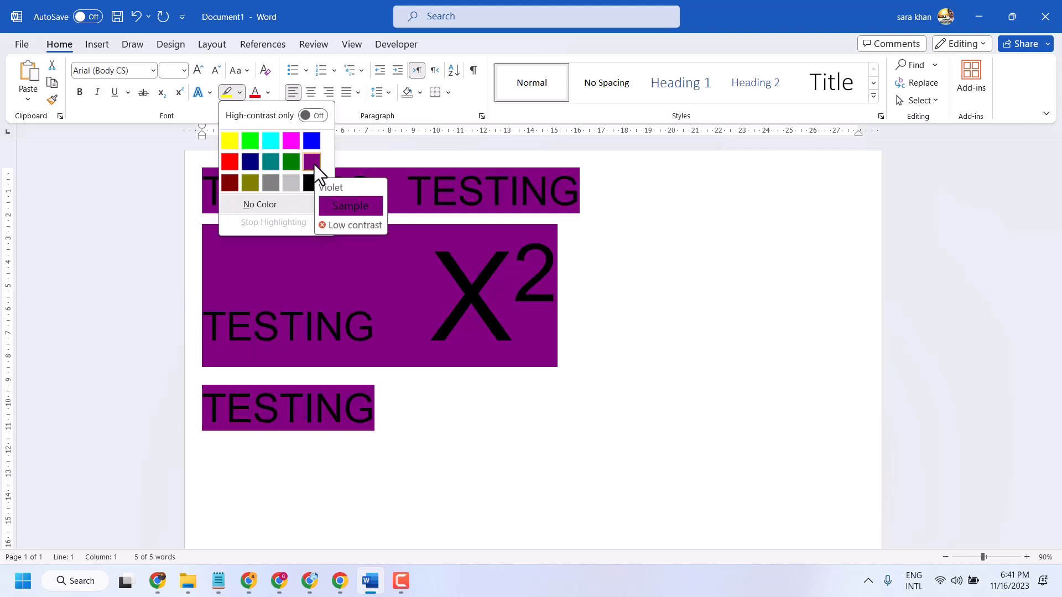
pyautogui.click(311, 161)
pyautogui.click(302, 154)
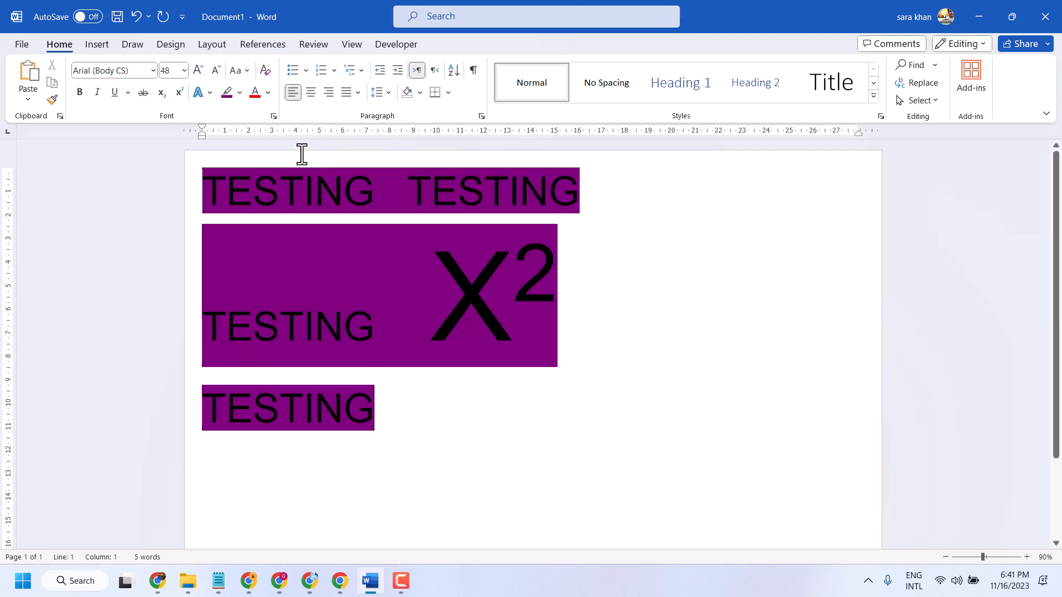
# - Switch the highlight colour to yellow and apply it to part of the text, then to all of it
pyautogui.click(239, 92)
pyautogui.click(229, 143)
pyautogui.moveTo(201, 181); pyautogui.dragTo(393, 355)
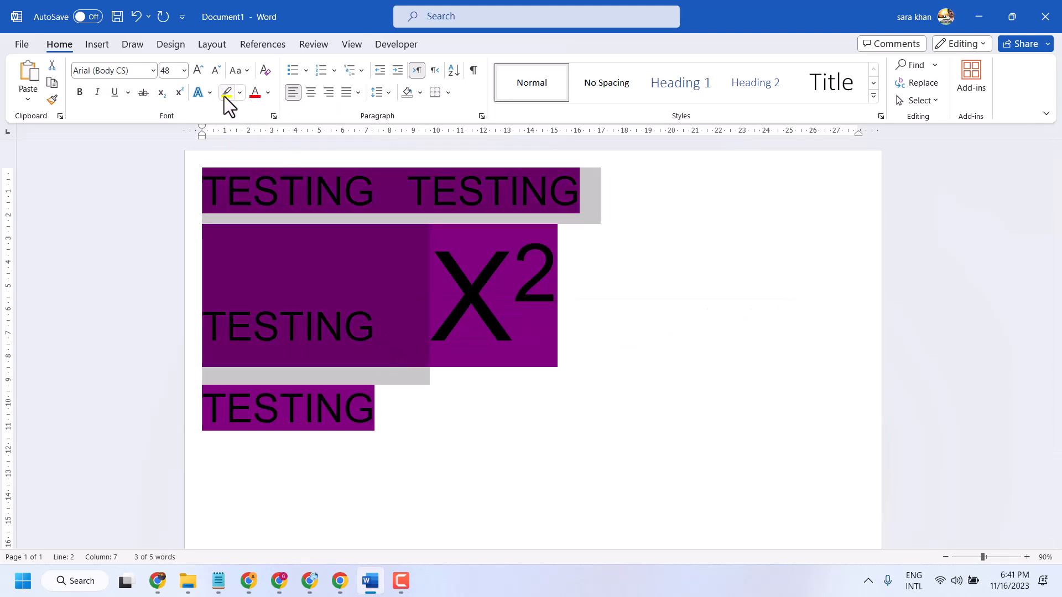
pyautogui.click(226, 92)
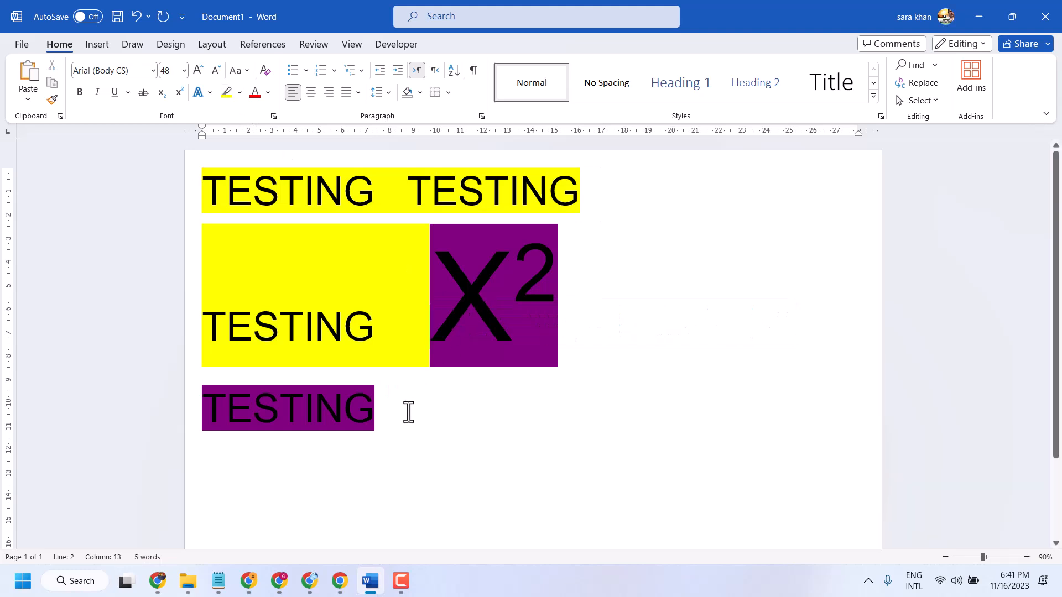
pyautogui.hotkey('ctrl', 'a')
pyautogui.click(225, 91)
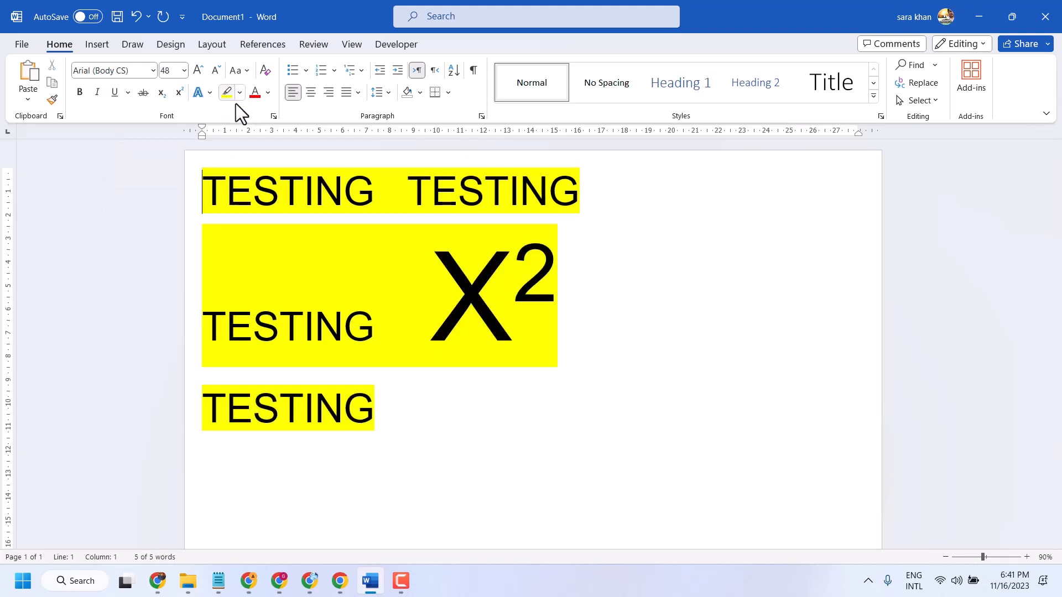
# - Set the font colour of all the text to white
pyautogui.click(269, 93)
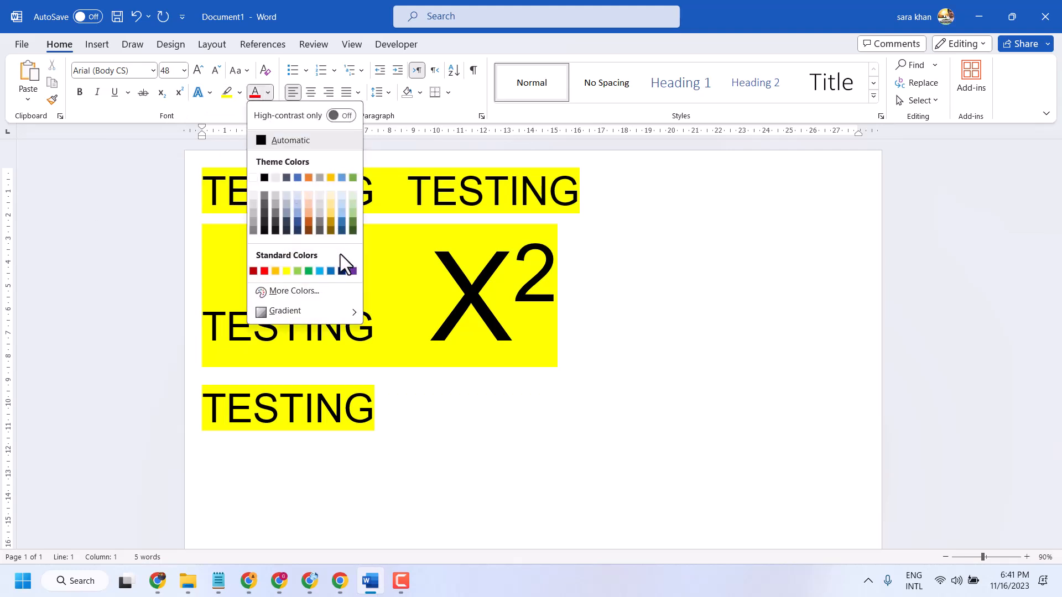
pyautogui.click(255, 177)
pyautogui.moveTo(207, 177); pyautogui.dragTo(394, 403)
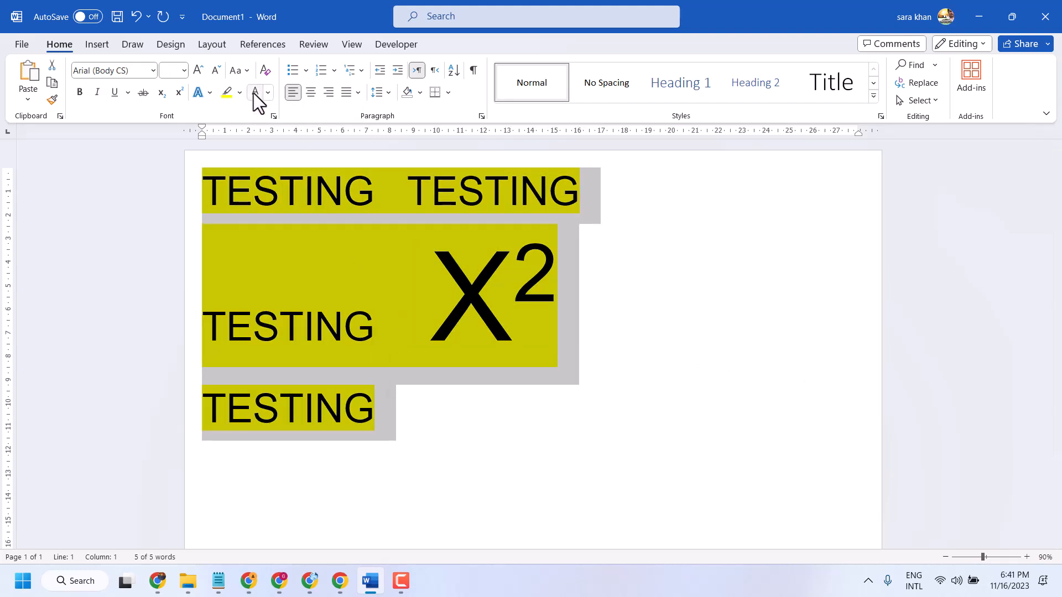
pyautogui.click(267, 92)
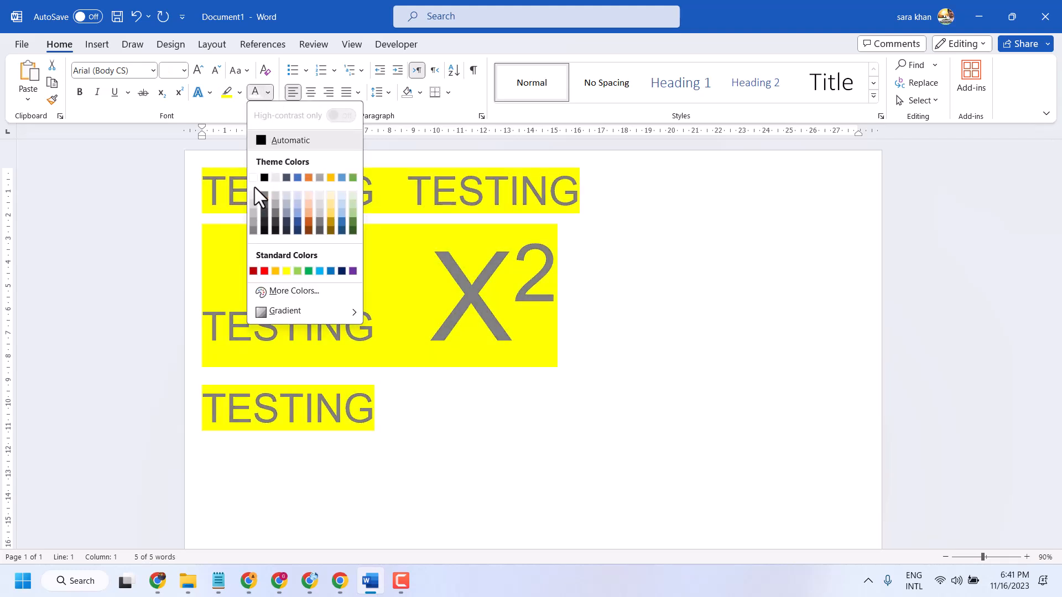
pyautogui.click(254, 179)
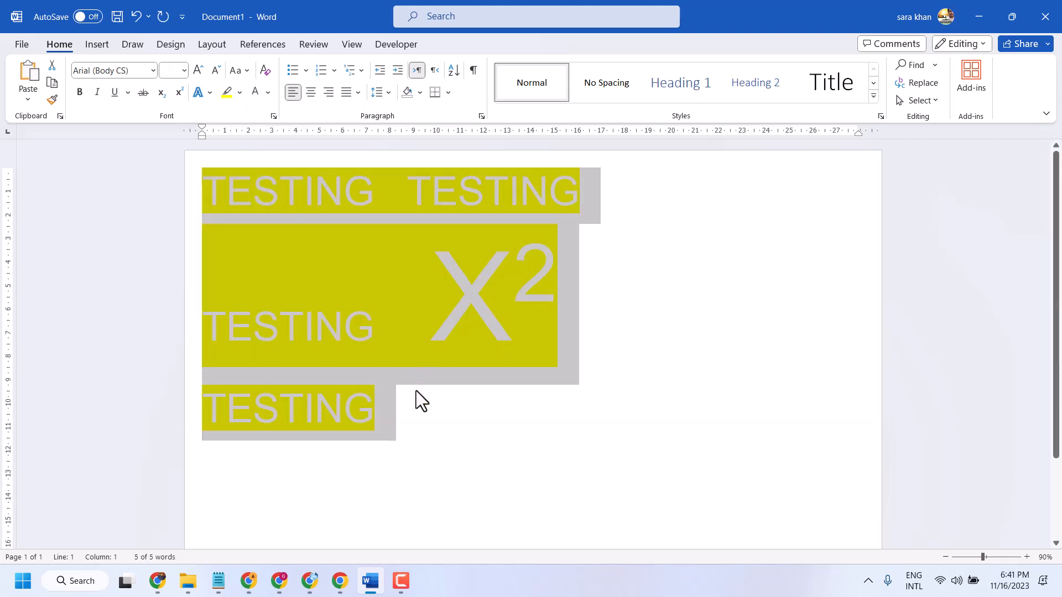
pyautogui.click(413, 431)
# - Change the highlight colour of all the text to black
pyautogui.moveTo(400, 408); pyautogui.dragTo(177, 197)
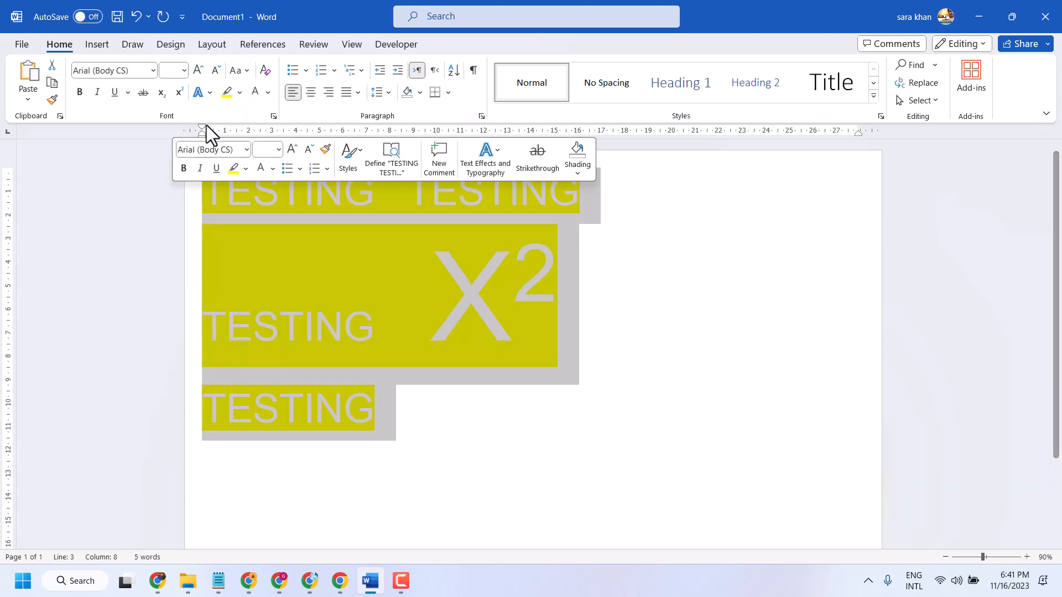
pyautogui.click(240, 92)
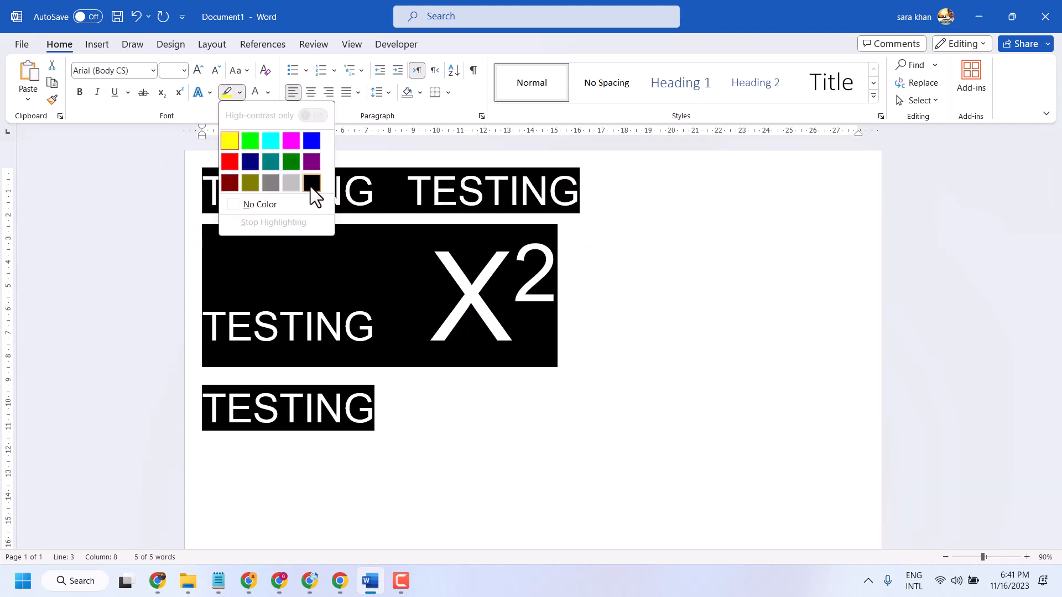
pyautogui.click(312, 183)
pyautogui.click(420, 407)
# - Convert all the text to lowercase and back to UPPERCASE
pyautogui.moveTo(445, 444); pyautogui.dragTo(240, 118)
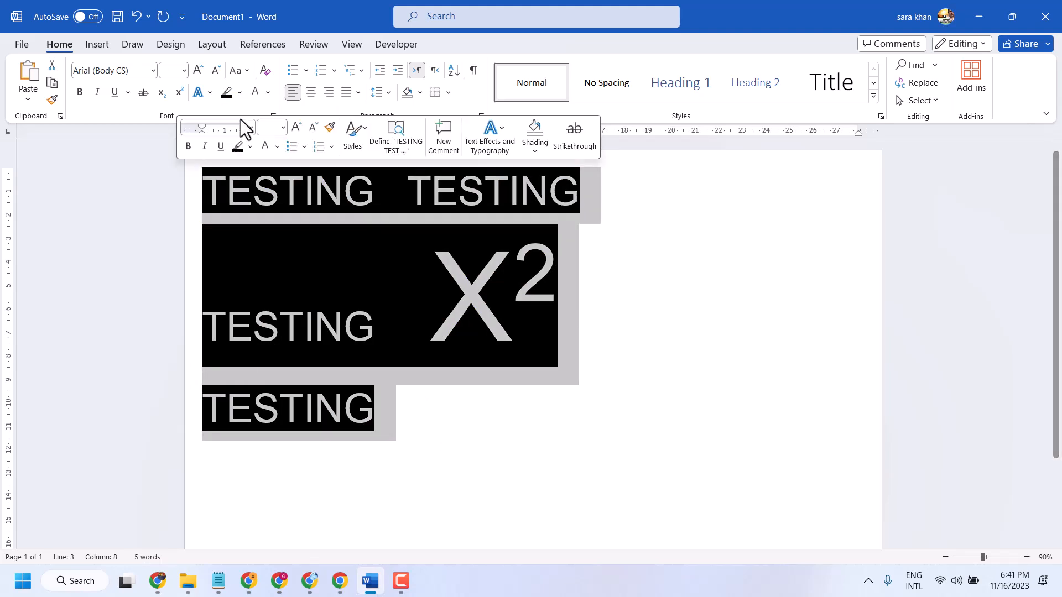
pyautogui.click(268, 93)
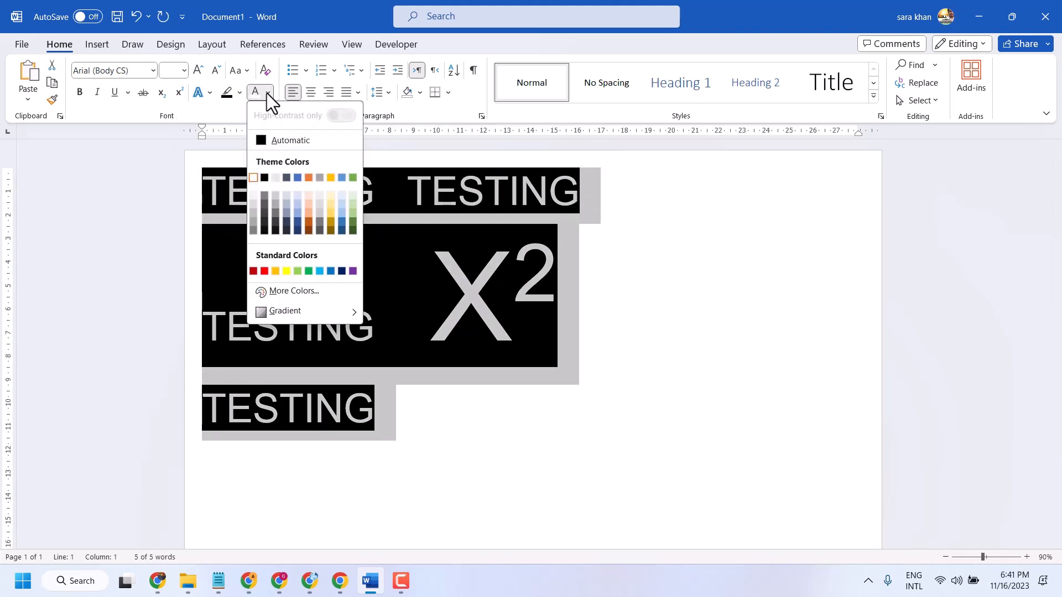
pyautogui.click(239, 70)
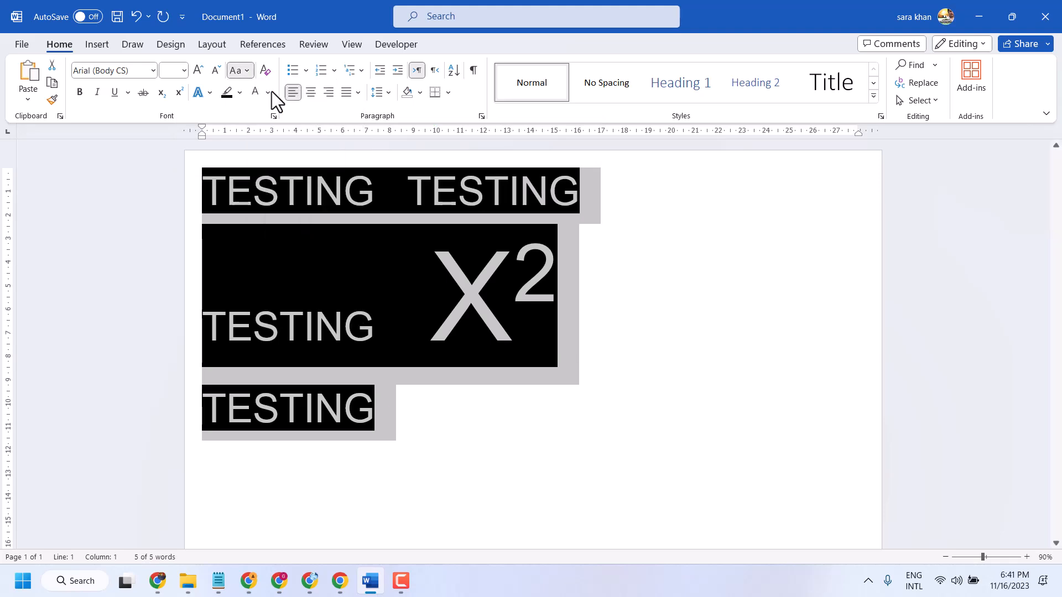
pyautogui.click(273, 90)
pyautogui.click(243, 73)
pyautogui.click(261, 109)
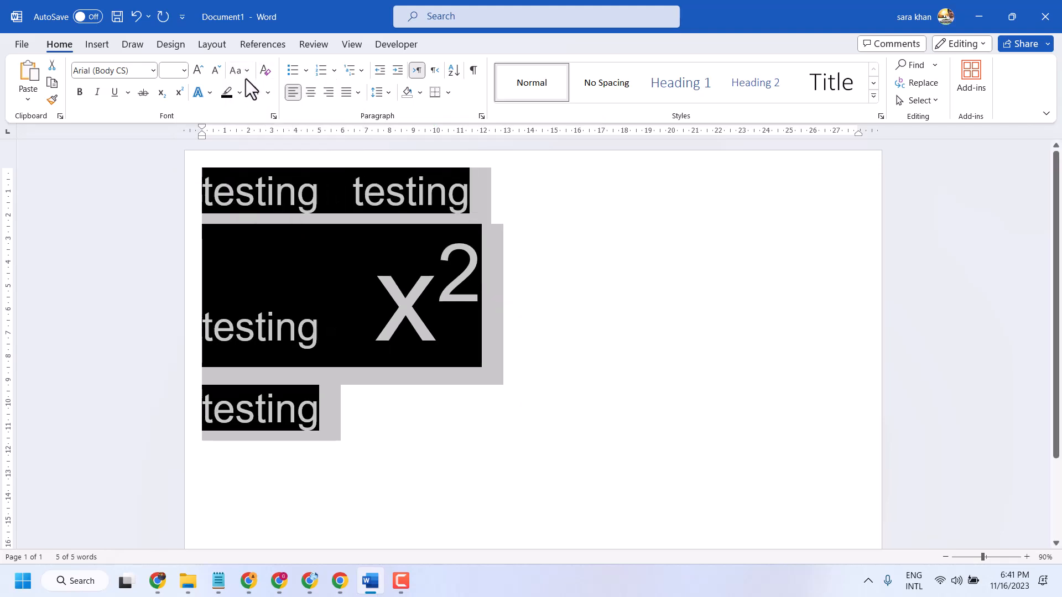
pyautogui.click(246, 73)
pyautogui.click(262, 125)
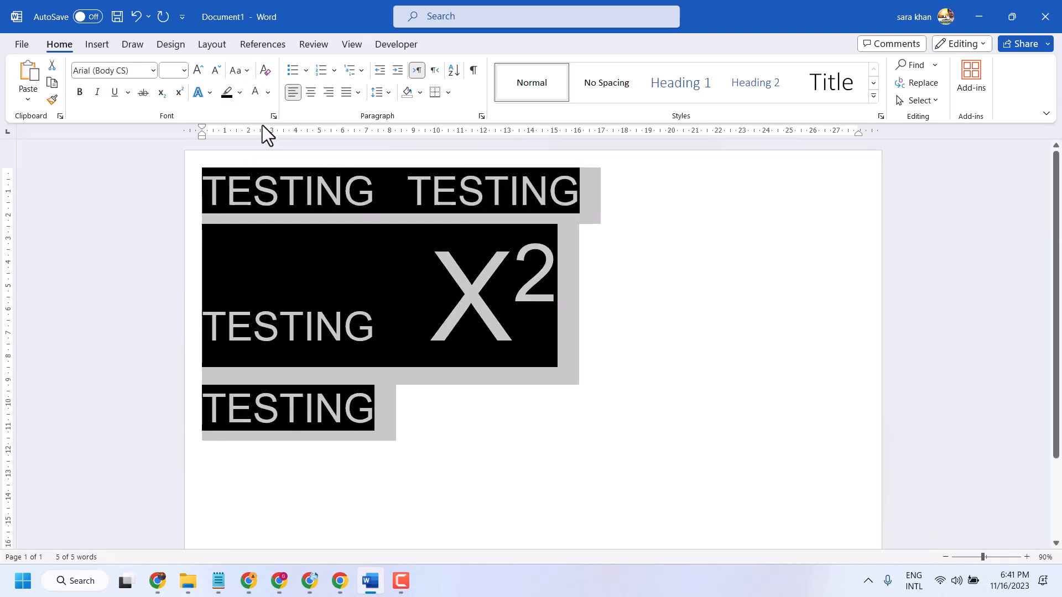
# - Apply Capitalize Each Word and tOGGLE cASE to all the text, and place the cursor below the last line
pyautogui.click(245, 72)
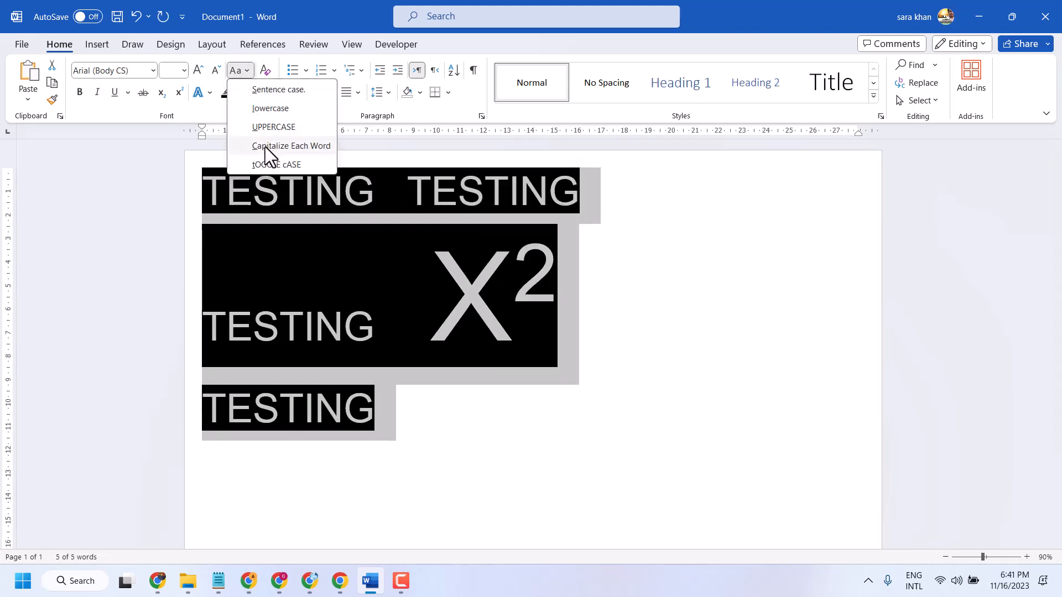
pyautogui.click(265, 147)
pyautogui.click(247, 72)
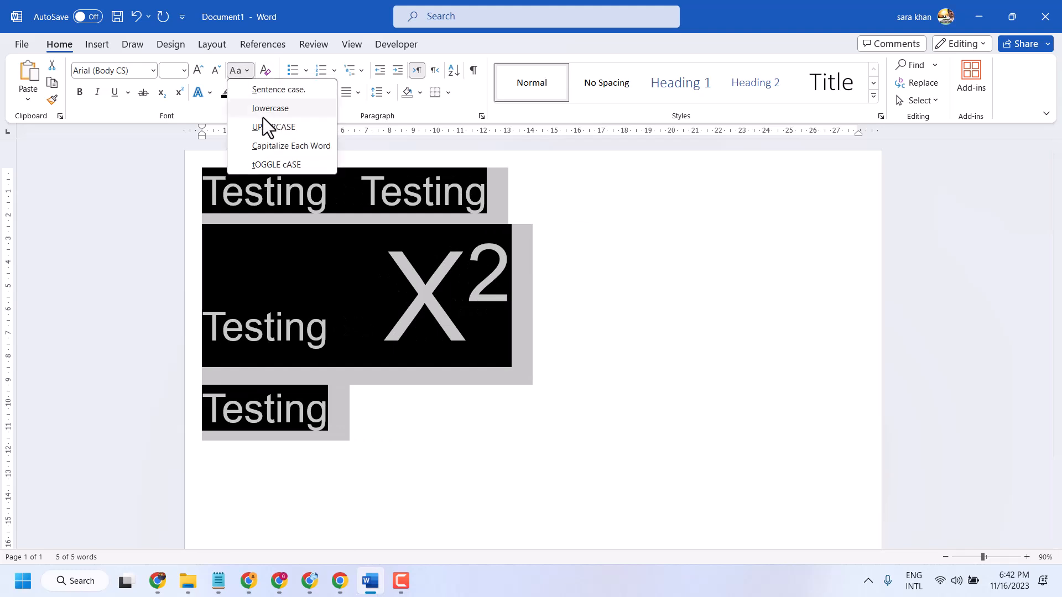
pyautogui.click(271, 164)
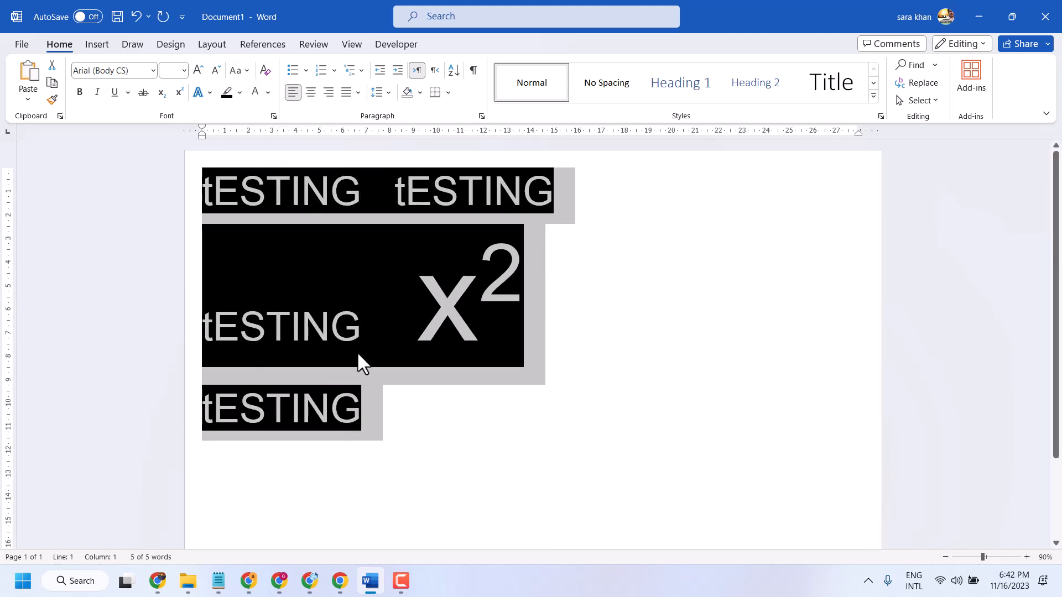
pyautogui.click(426, 386)
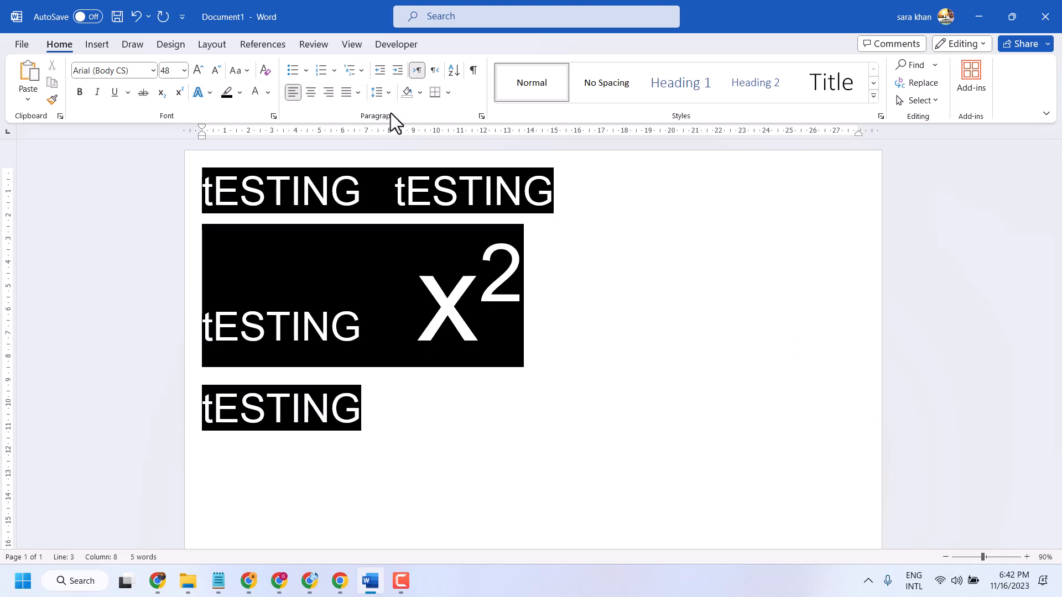
pyautogui.click(529, 451)
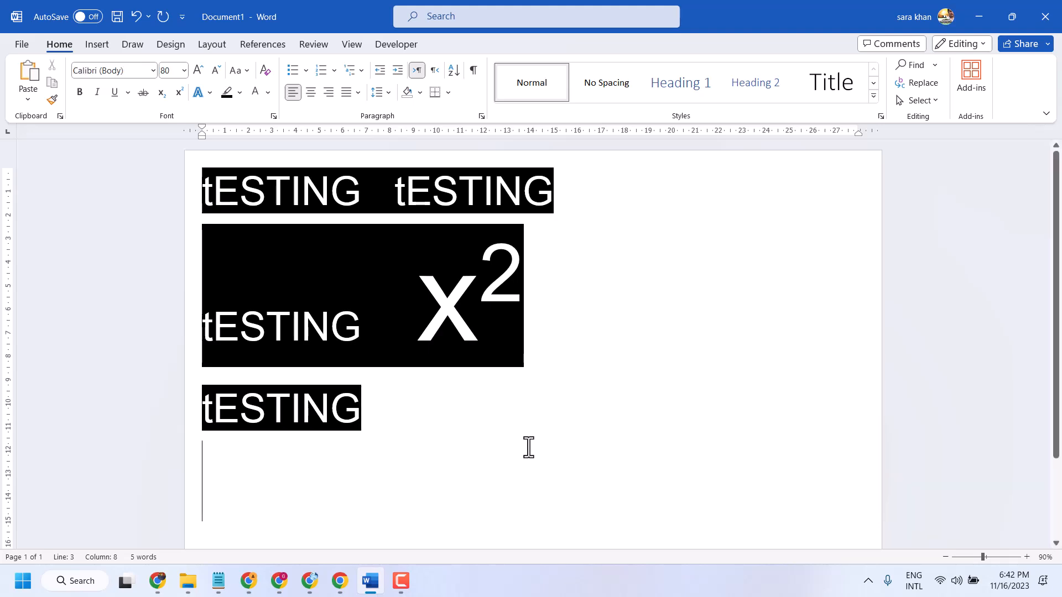